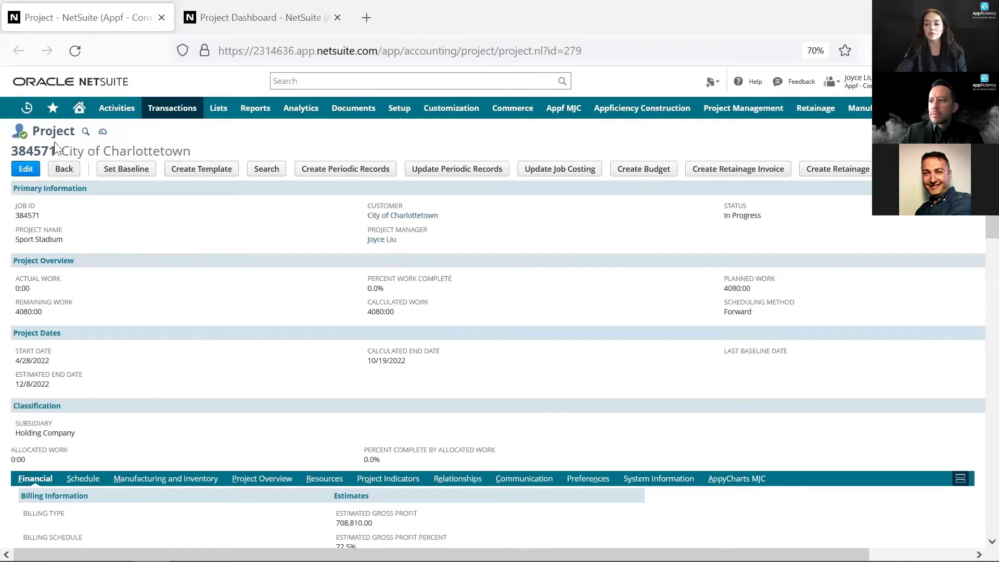
Step: Open project 384571's dashboard in a new tab, showing 4 change orders and an 861,020.00 updated budget
scroll(130, 242, "down", 5)
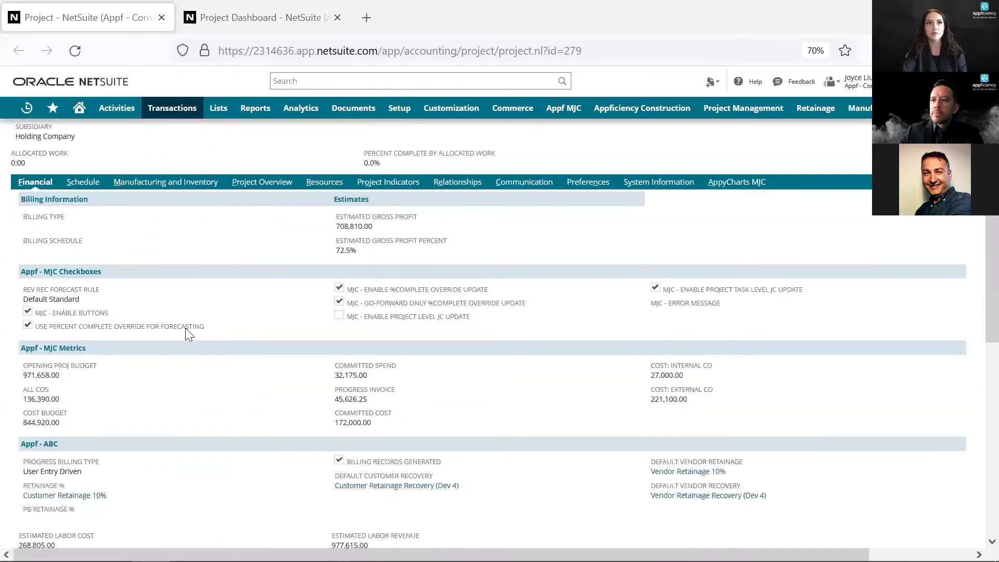
scroll(294, 415, "up", 5)
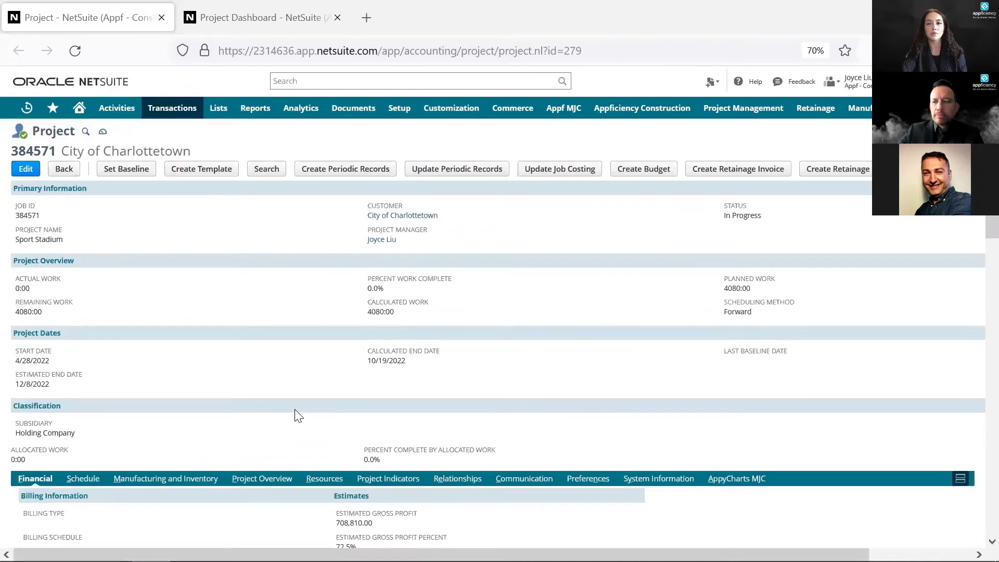
right_click(104, 134)
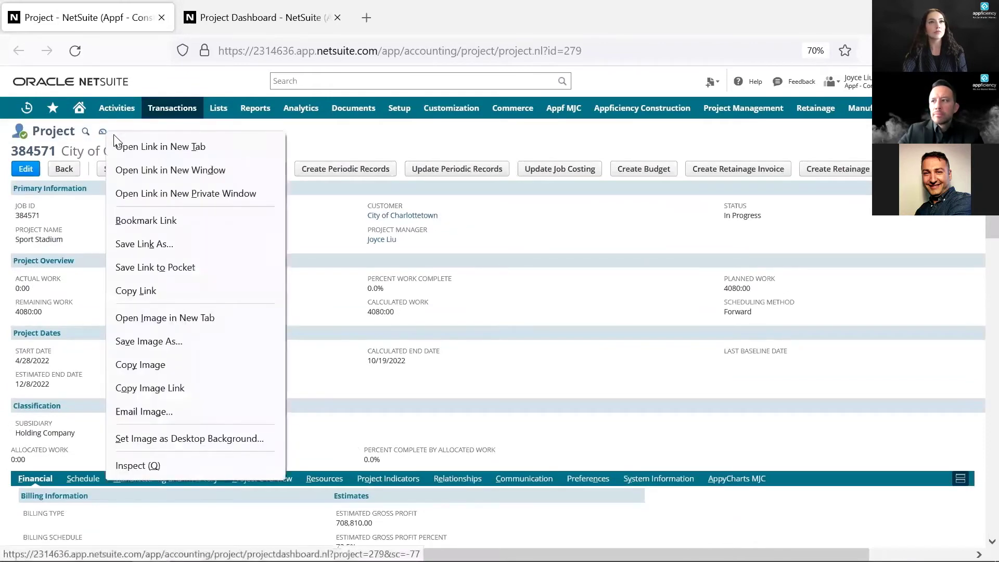
left_click(125, 146)
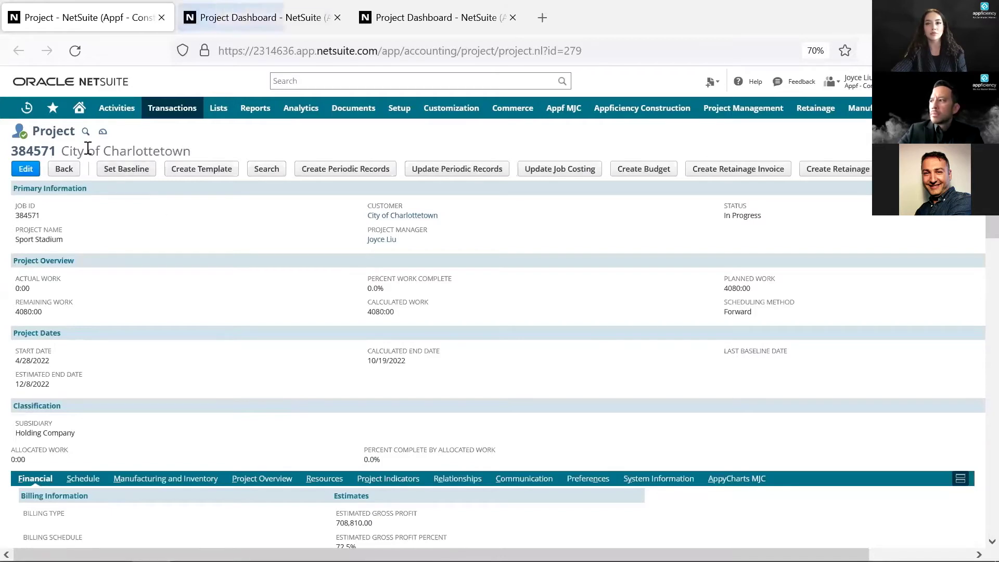
left_click(219, 8)
left_click(153, 20)
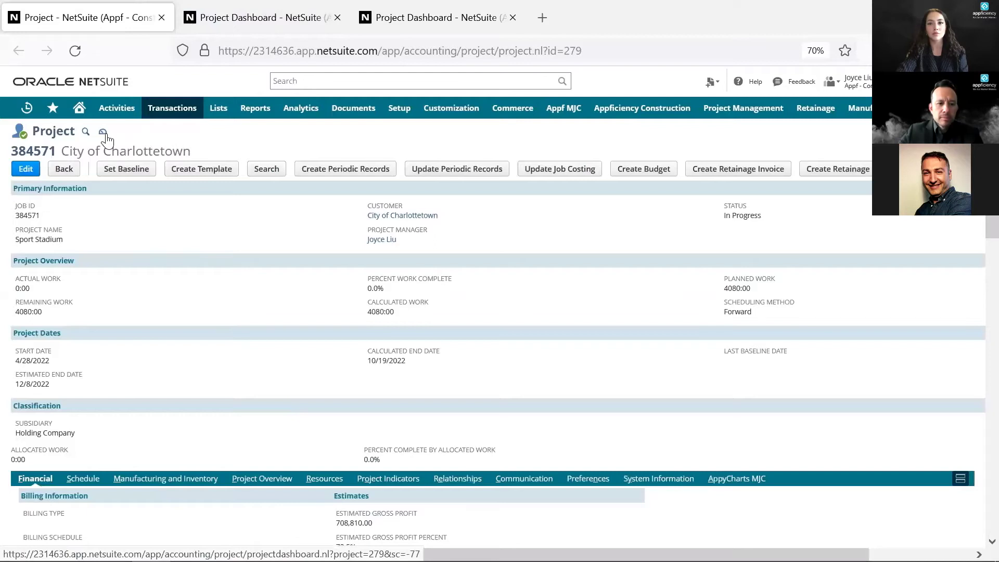
left_click(276, 11)
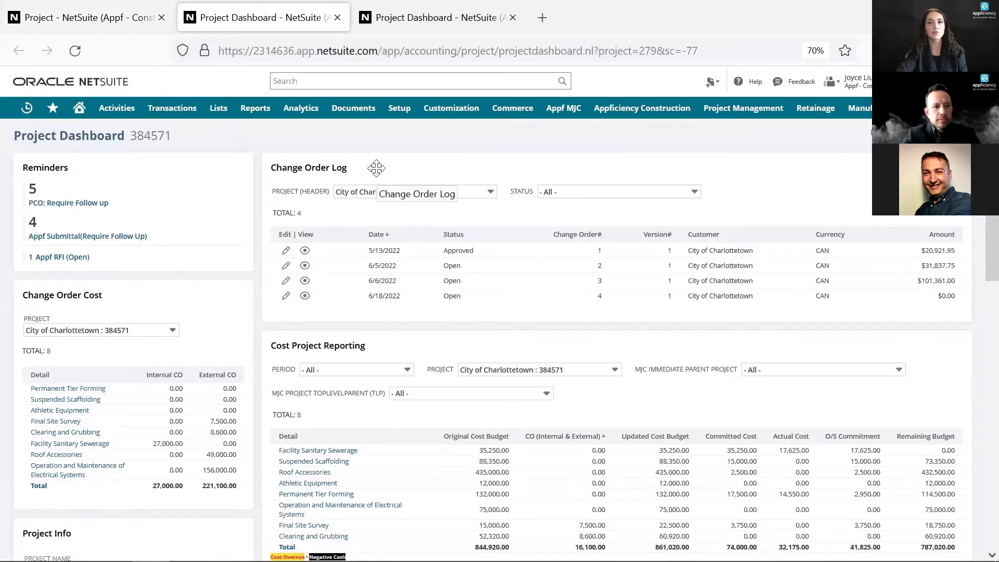
scroll(377, 167, "down", 1)
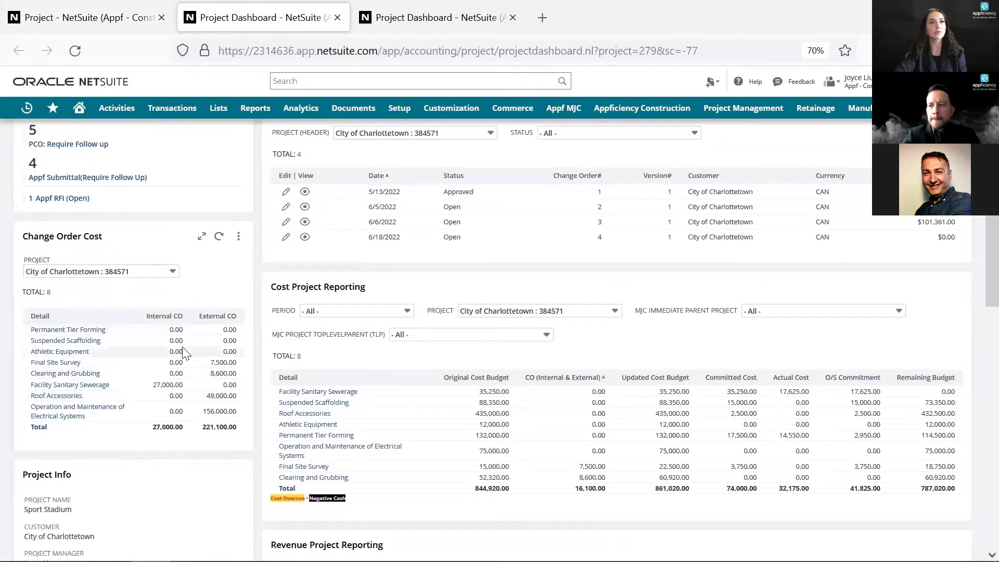
scroll(186, 354, "down", 2)
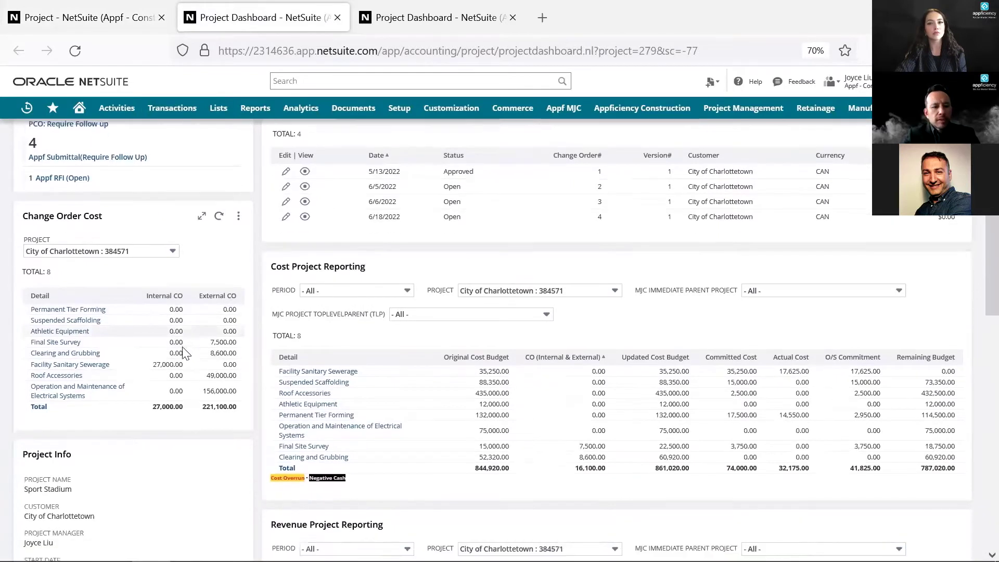
scroll(390, 252, "down", 2)
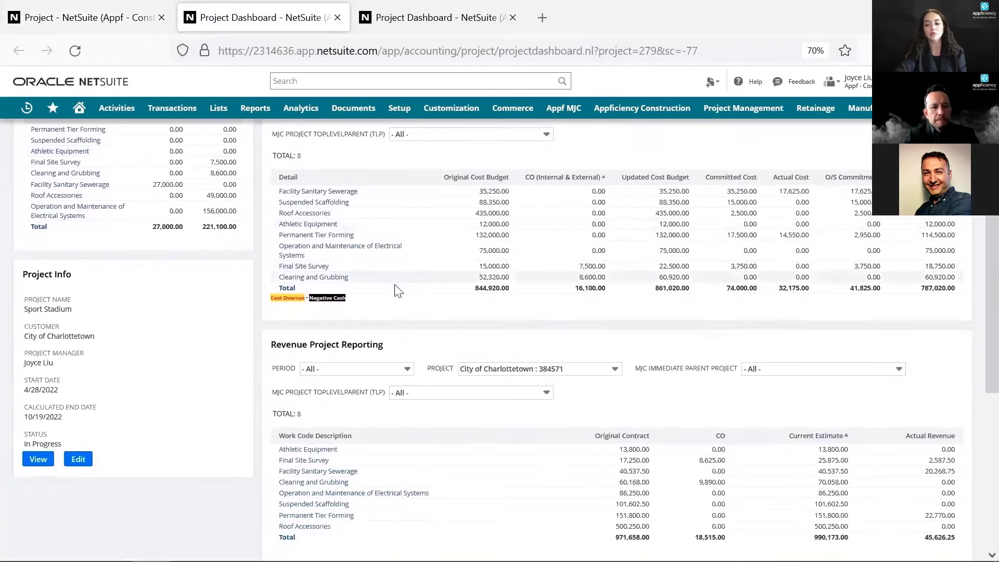
scroll(402, 285, "up", 5)
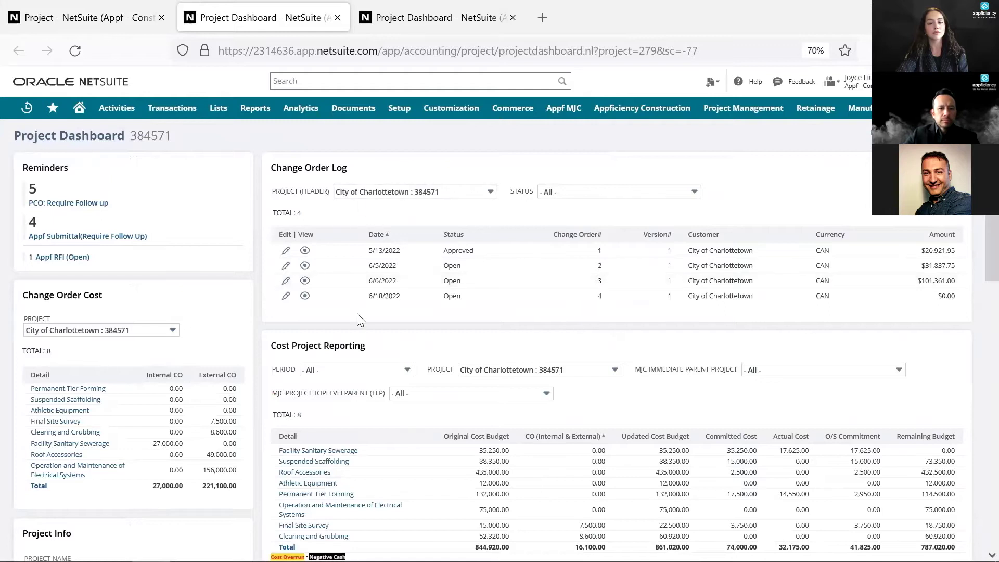
left_click(242, 168)
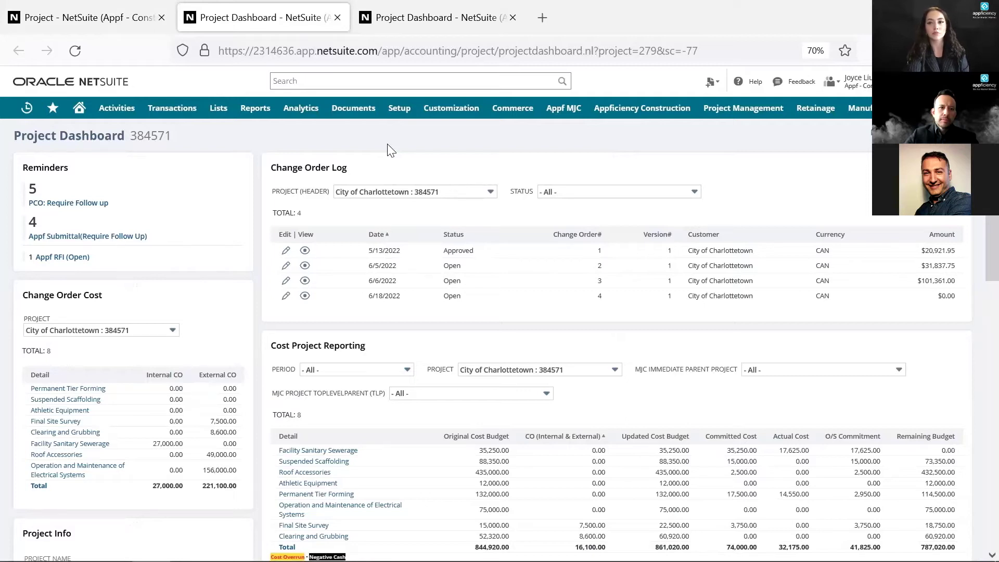
scroll(387, 146, "down", 3)
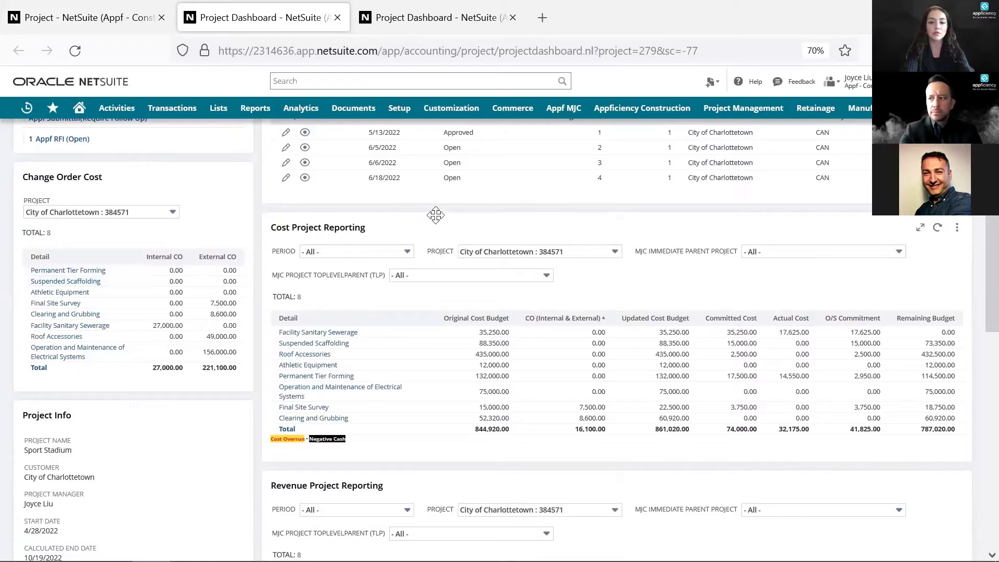
scroll(436, 214, "down", 1)
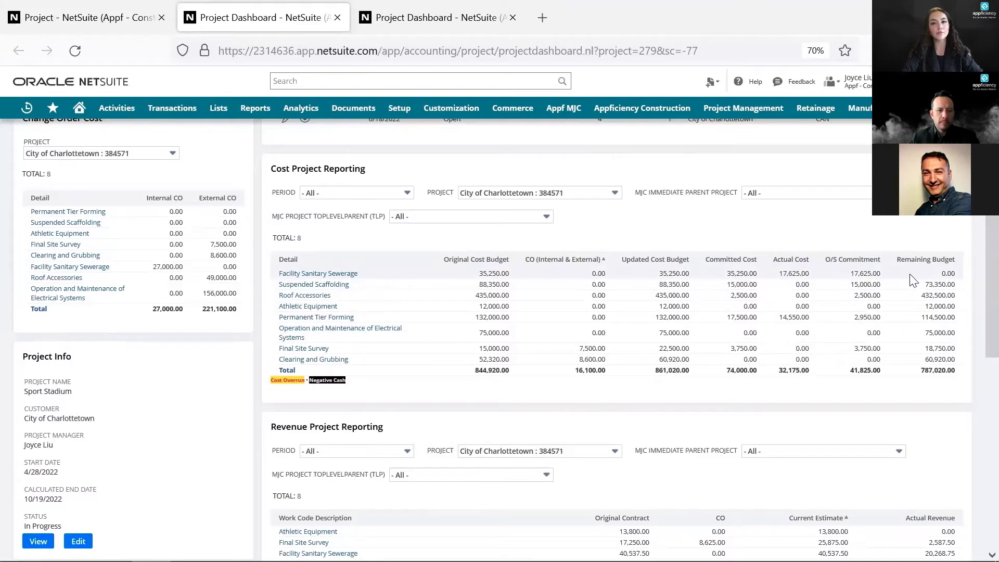
scroll(913, 281, "down", 2)
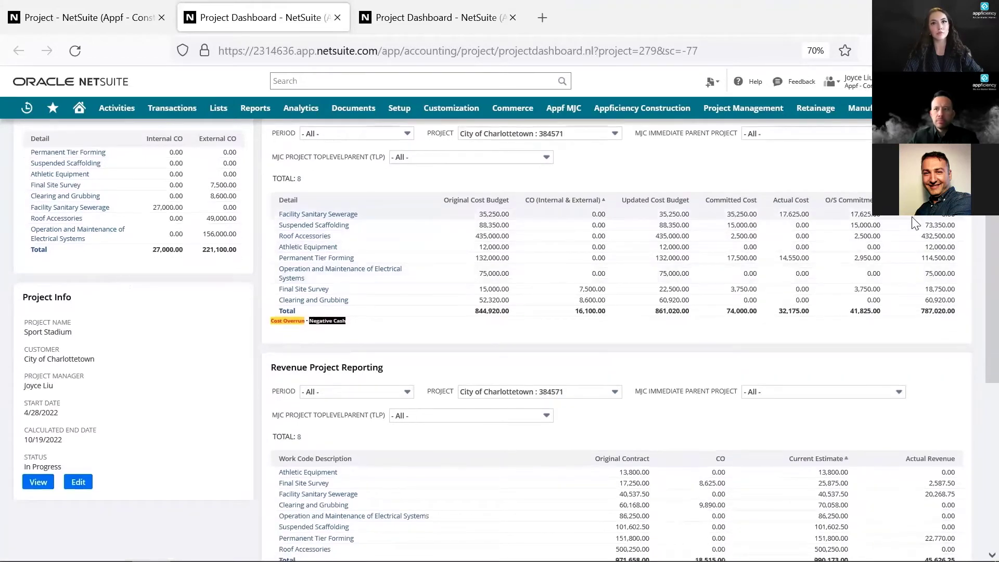
scroll(915, 224, "down", 4)
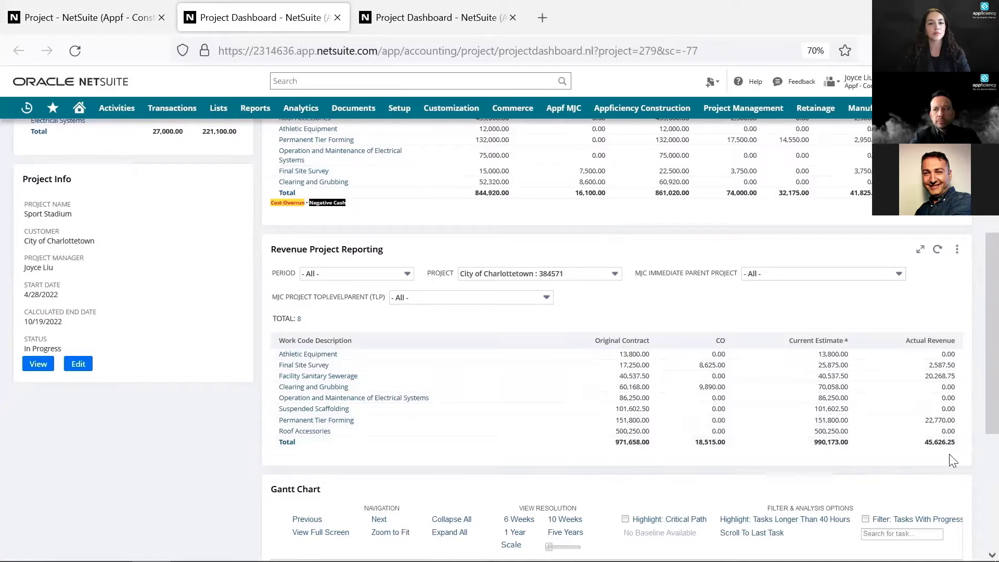
scroll(952, 460, "down", 5)
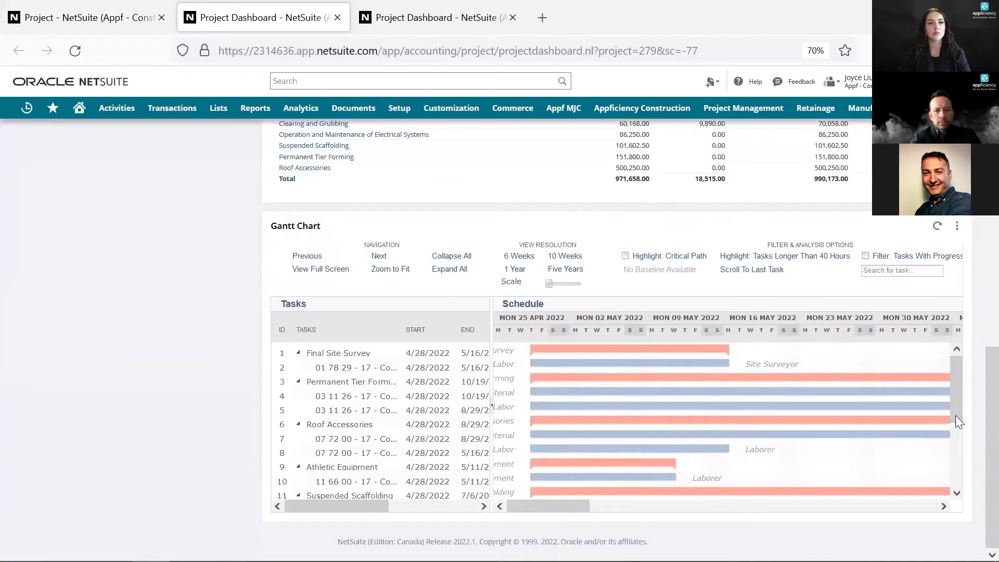
mouse_move(535, 505)
left_mouse_down()
mouse_move(658, 508)
mouse_move(687, 498)
mouse_move(523, 492)
left_mouse_up()
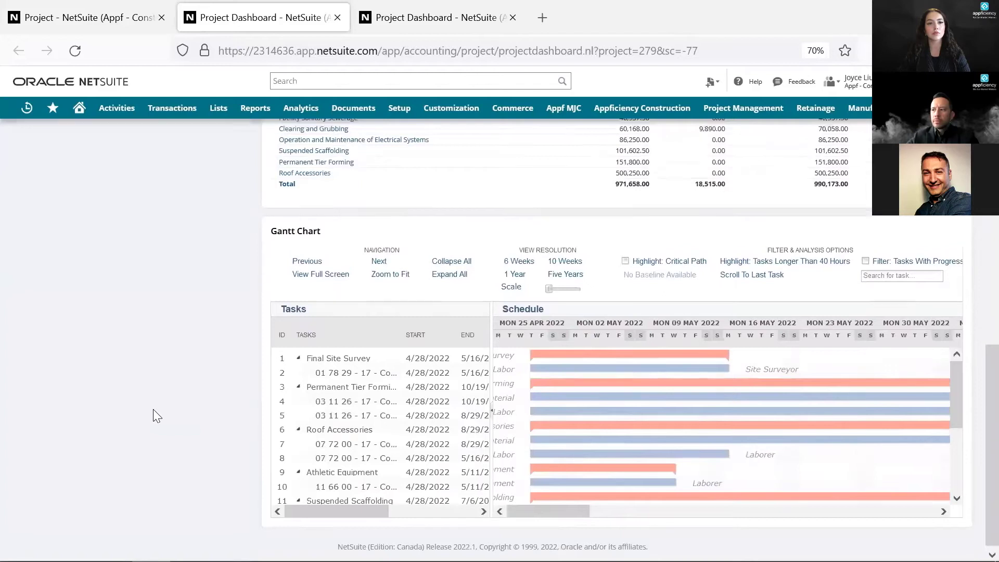
scroll(153, 409, "up", 10)
scroll(154, 415, "up", 3)
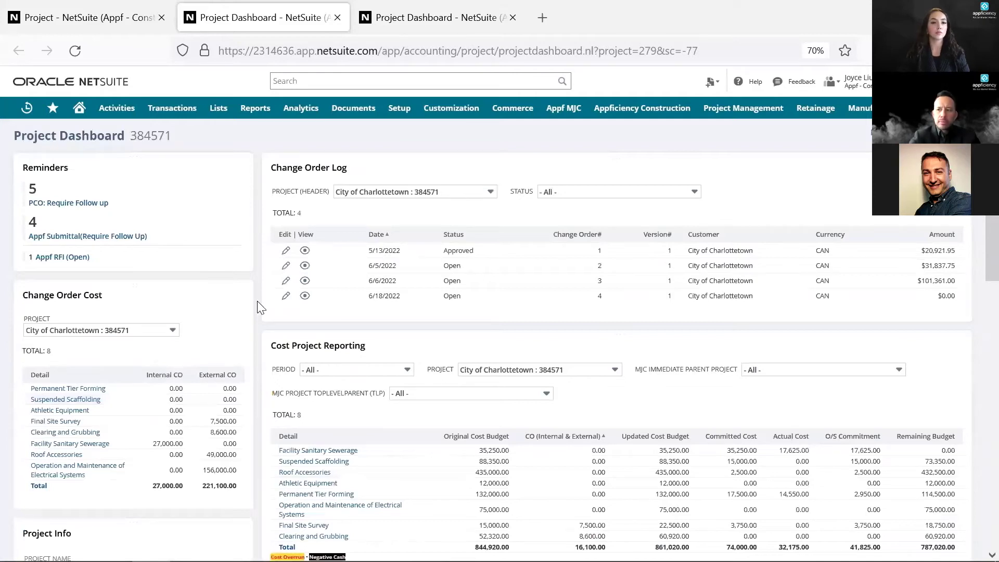
right_click(305, 272)
left_click(320, 283)
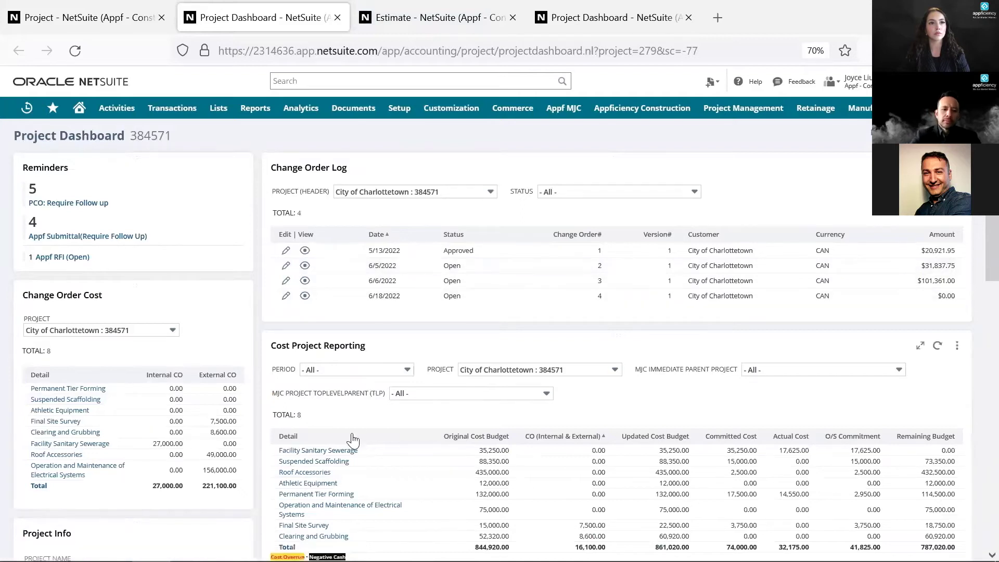
scroll(376, 404, "down", 3)
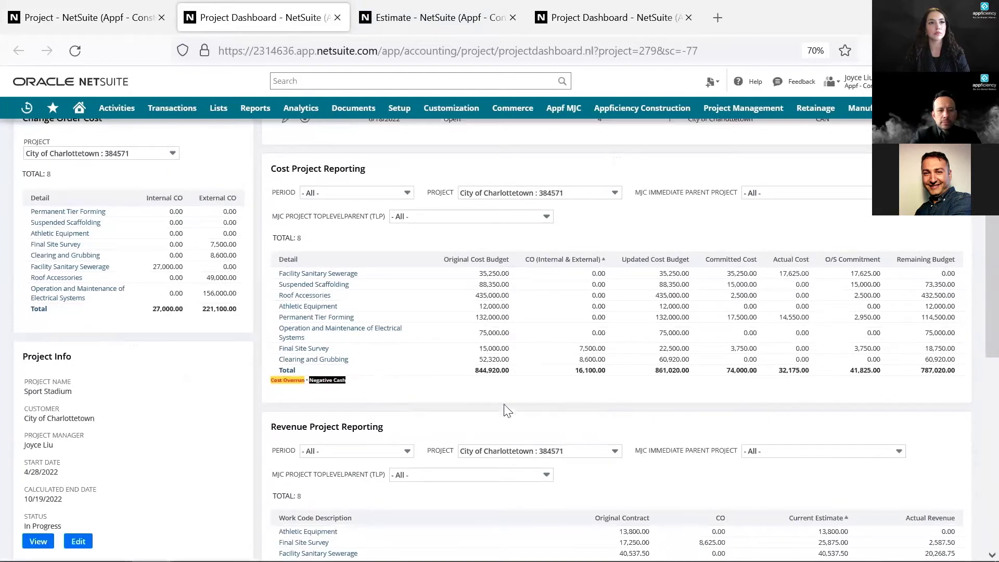
scroll(842, 430, "up", 2)
scroll(676, 365, "up", 2)
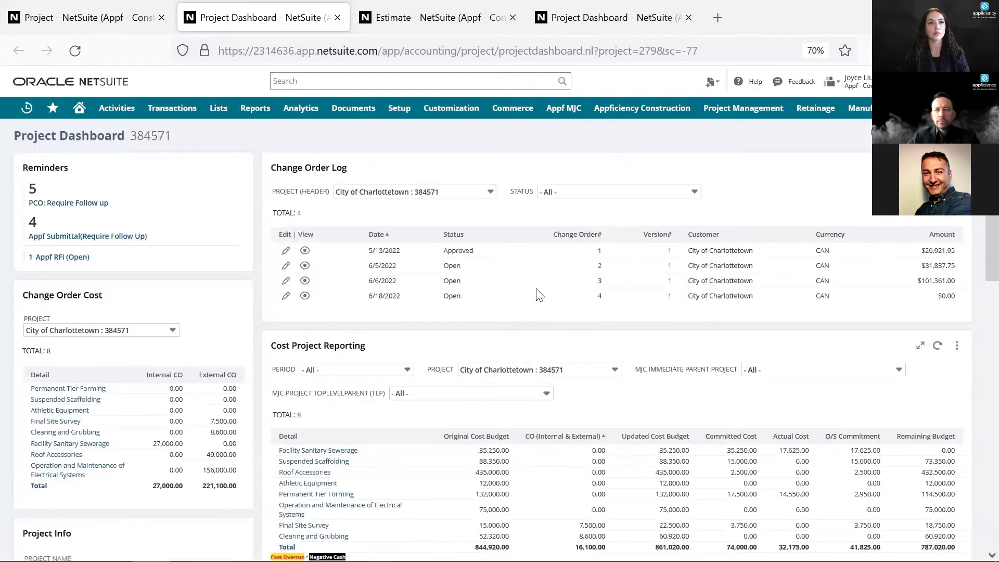
Step: Show change order 2's 31,837.75 roofing estimate and scroll to its line items
left_click(403, 16)
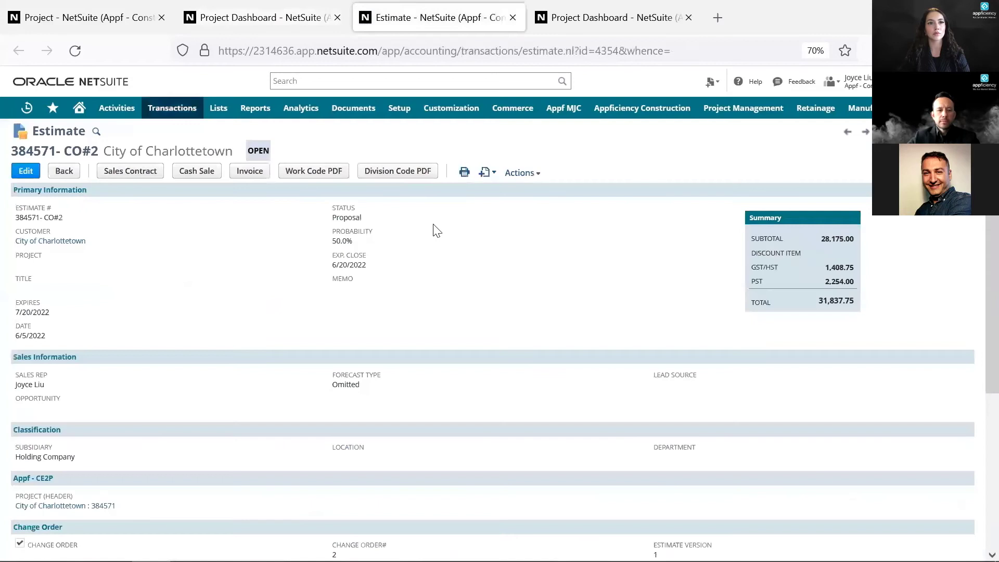
scroll(413, 246, "down", 3)
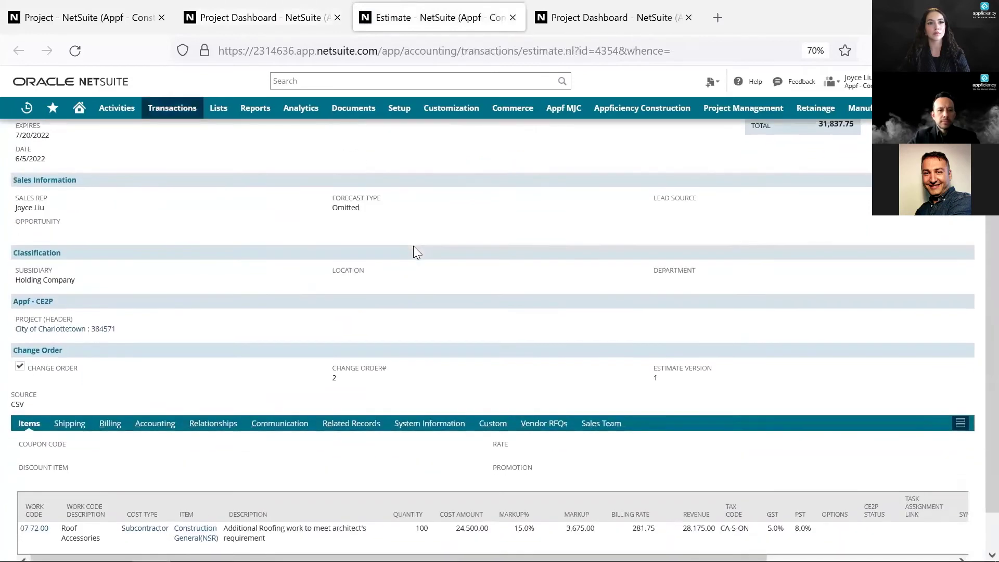
scroll(413, 247, "down", 1)
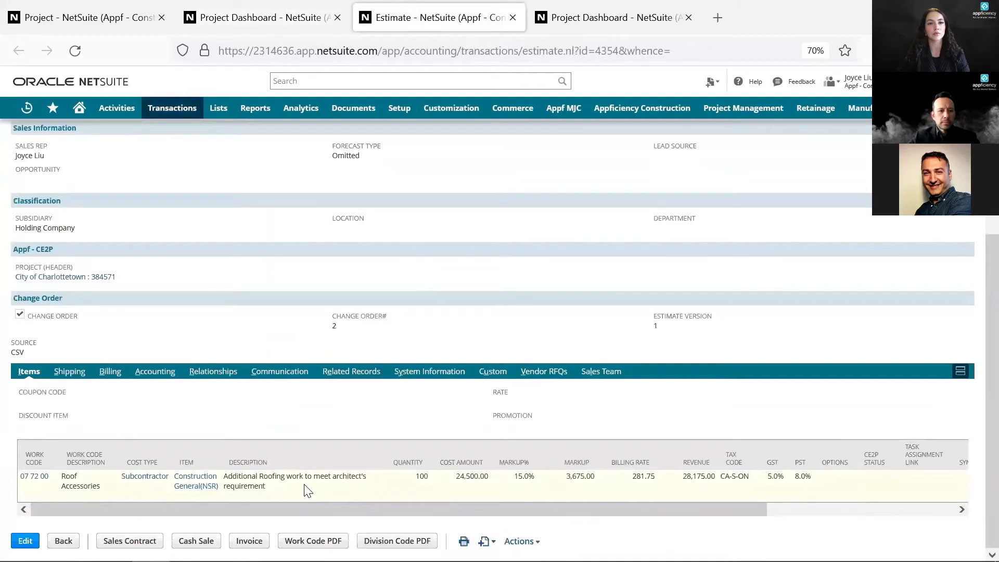
left_click(301, 378)
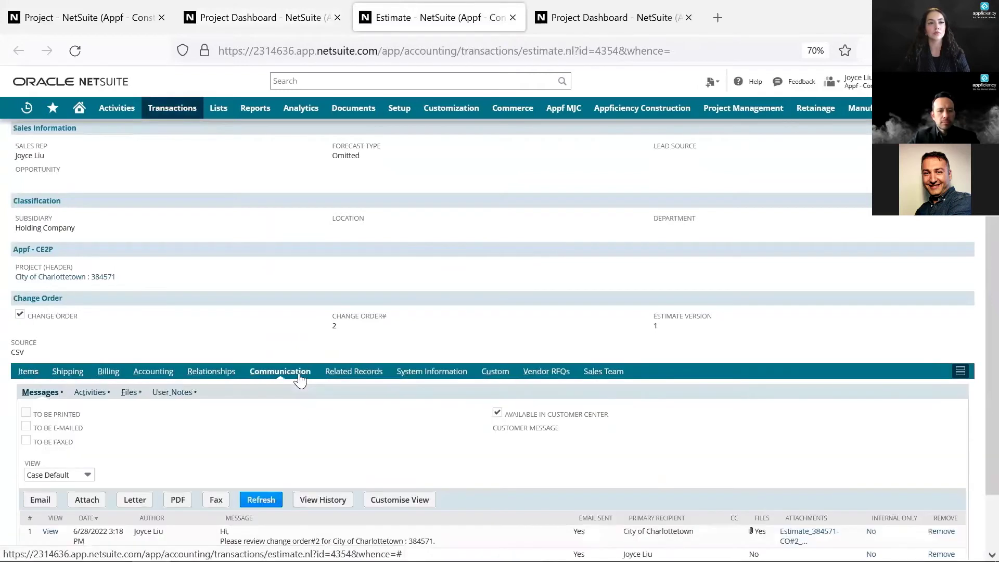
Step: List change order 2's activities: the roof-discussion call, the roofing-requirements task and an event
scroll(291, 375, "down", 3)
left_click(93, 305)
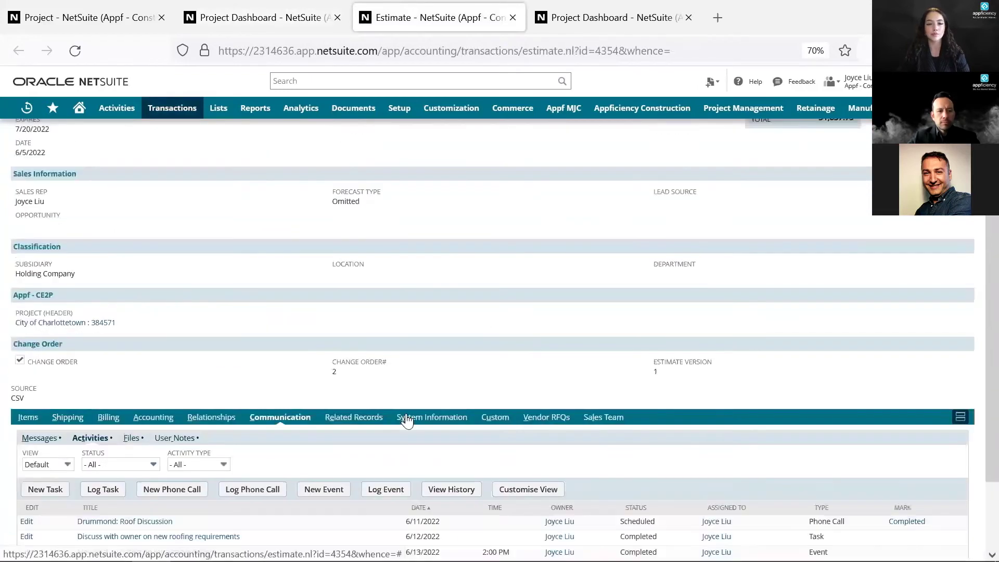
scroll(407, 421, "down", 3)
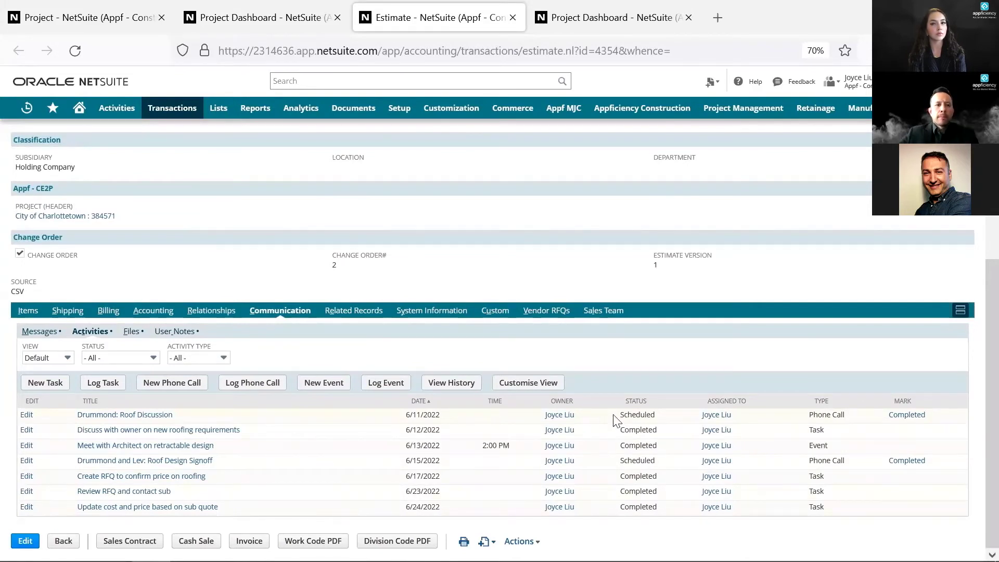
left_click(167, 416)
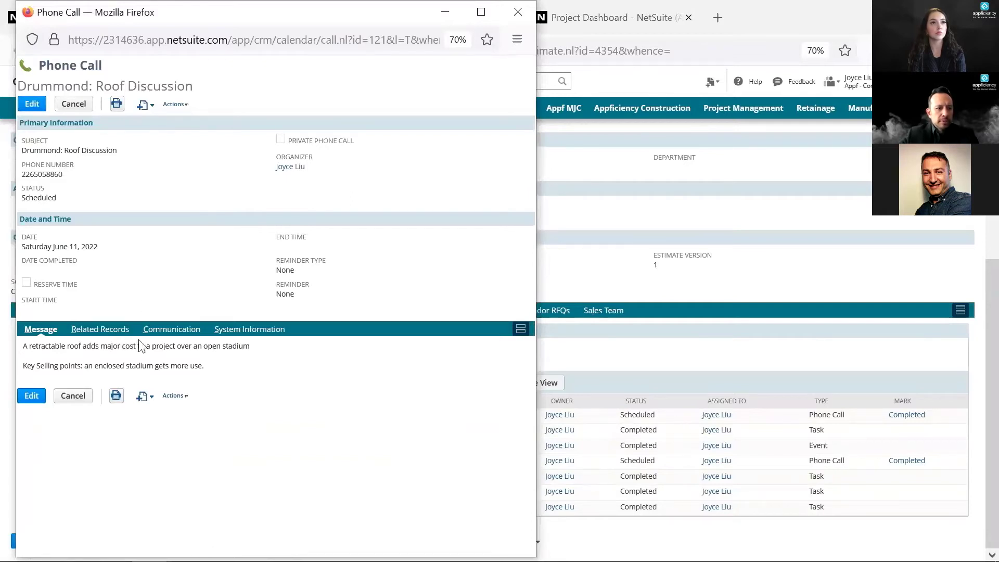
left_click(172, 330)
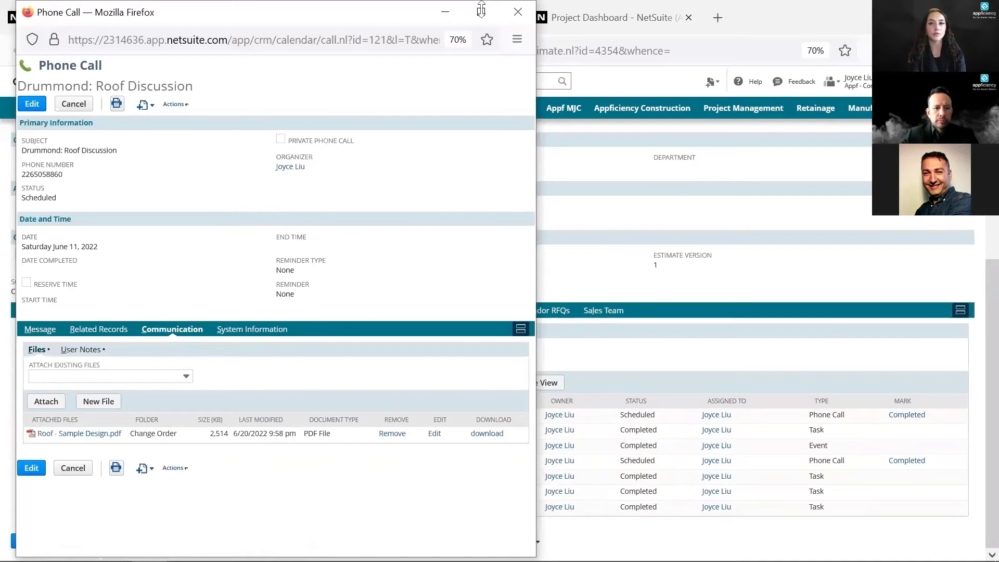
left_click(516, 13)
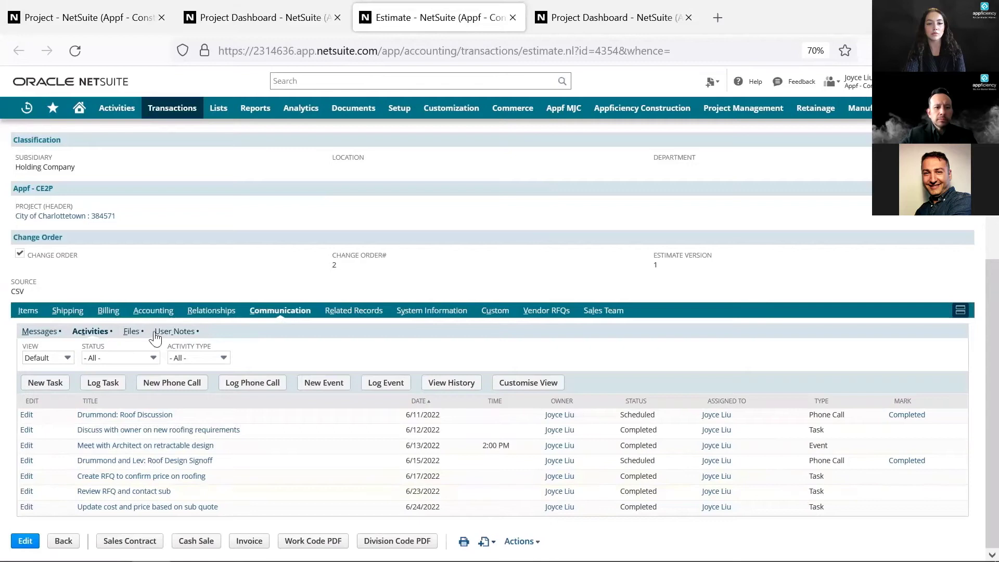
Step: View change order 2's attached PDFs, then its user notes
left_click(132, 332)
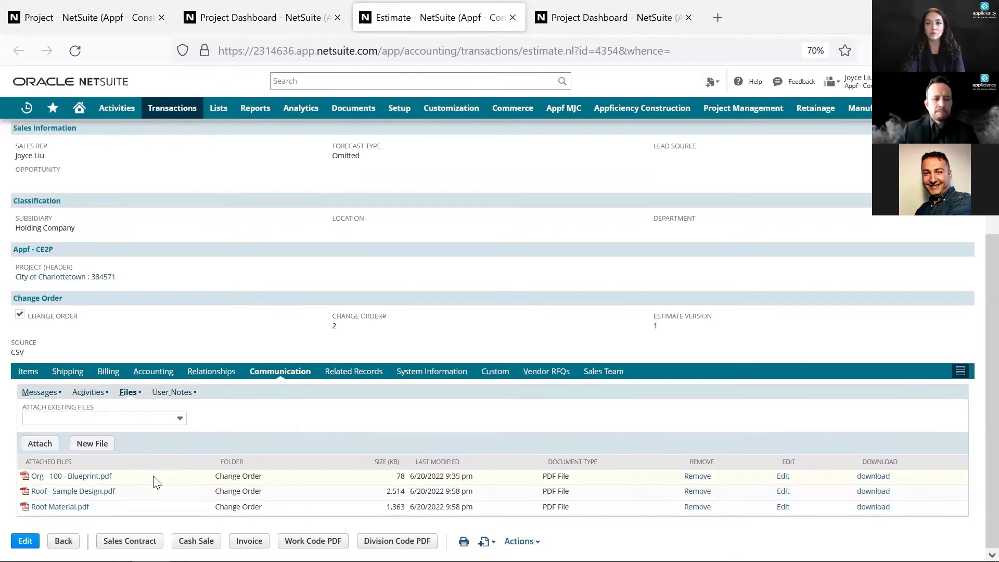
left_click(183, 392)
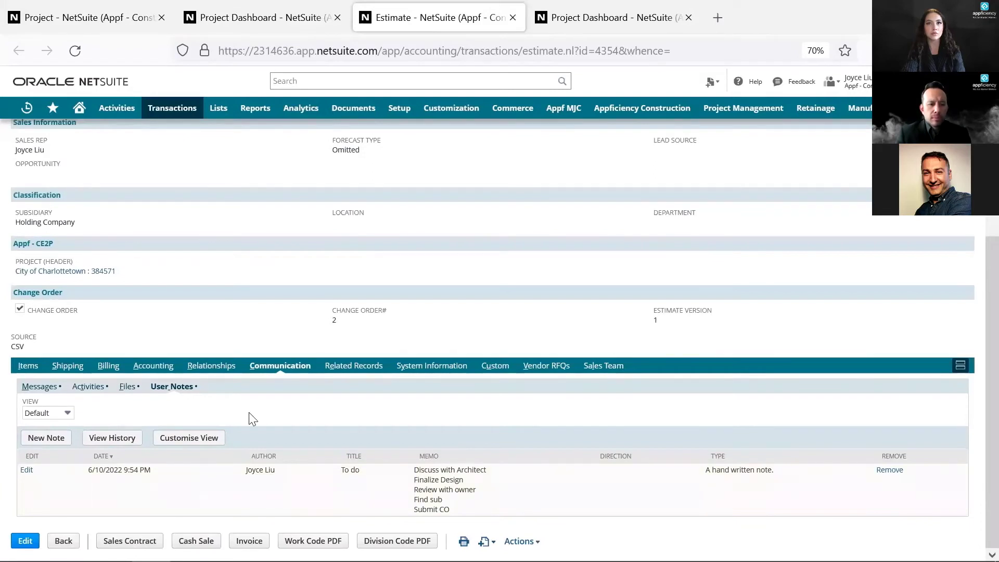
Step: Return to the estimate's seven activities, dated 6/11/2022 through 6/24/2022
left_click(102, 391)
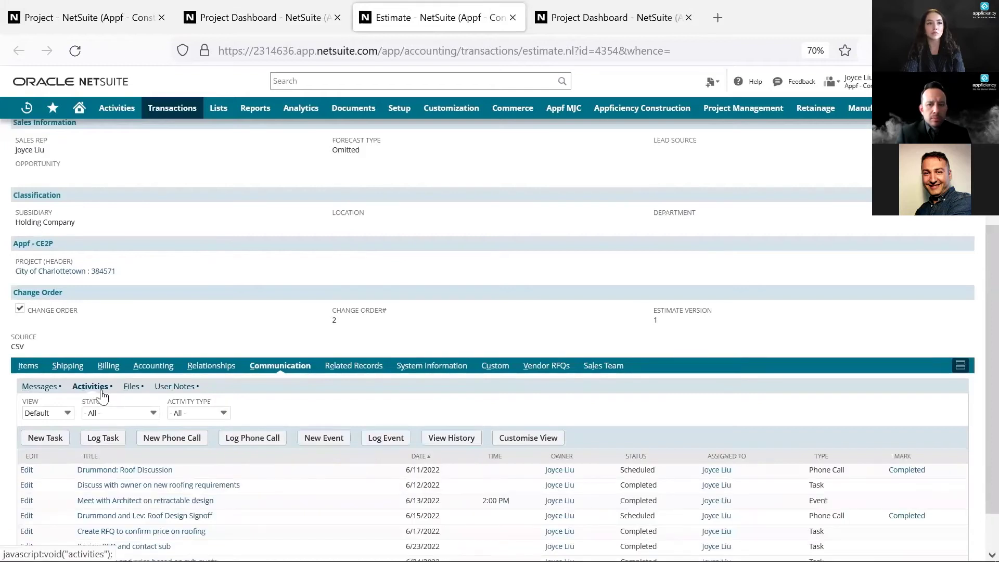
scroll(101, 395, "down", 1)
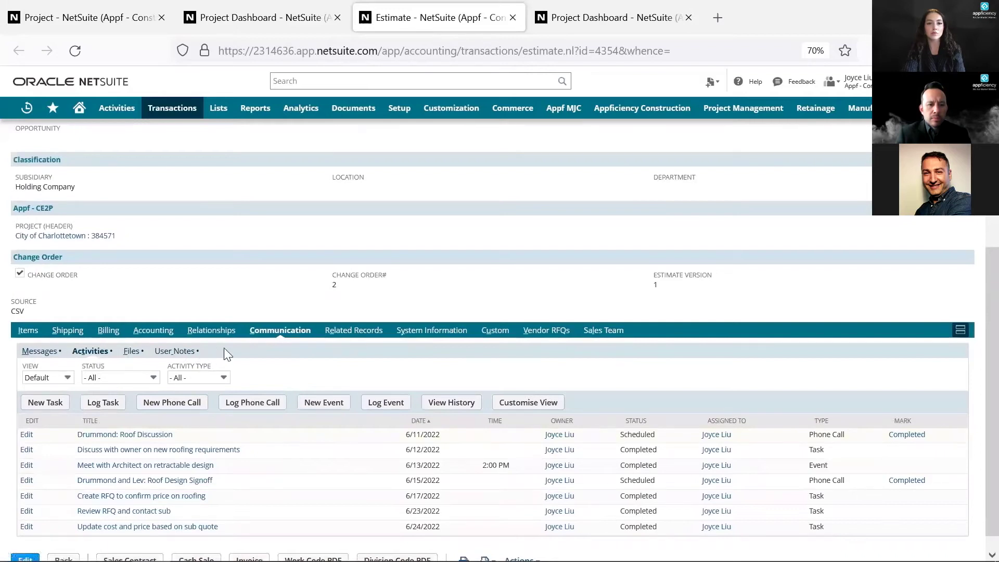
scroll(261, 367, "down", 1)
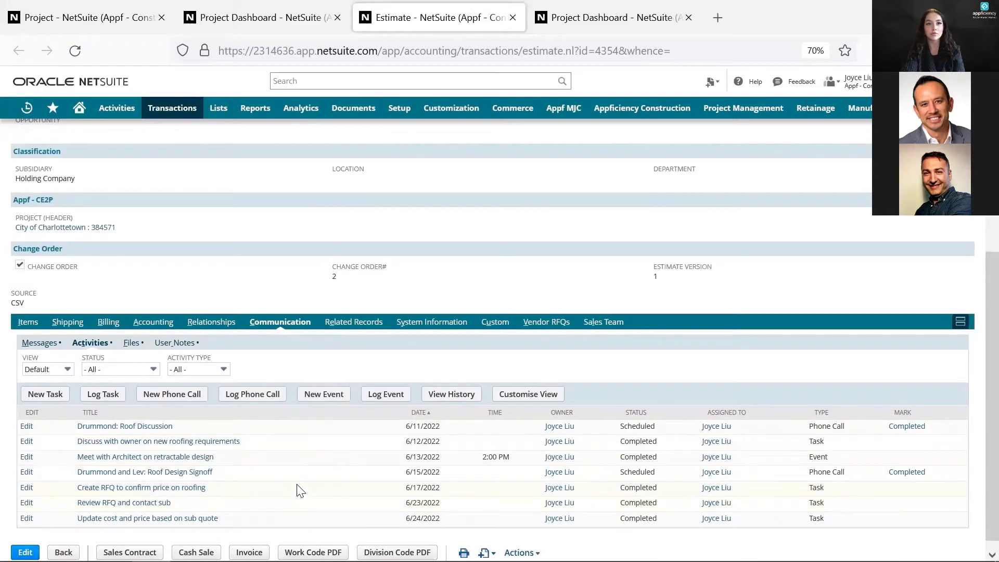
Step: Show the Roof Accessories line: 24,500.00 cost, 15% markup, 28,175.00 revenue
left_click(40, 343)
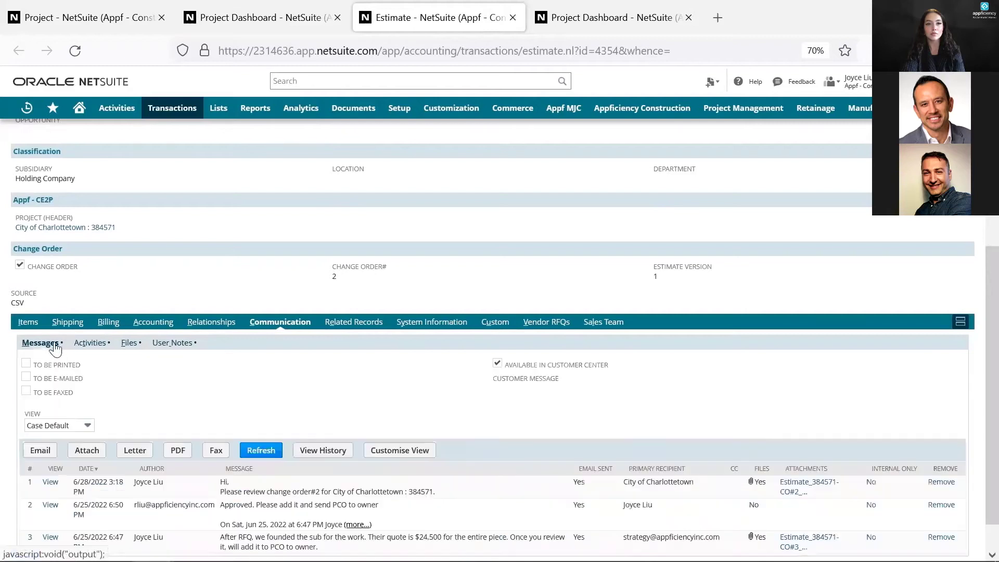
scroll(304, 428, "down", 1)
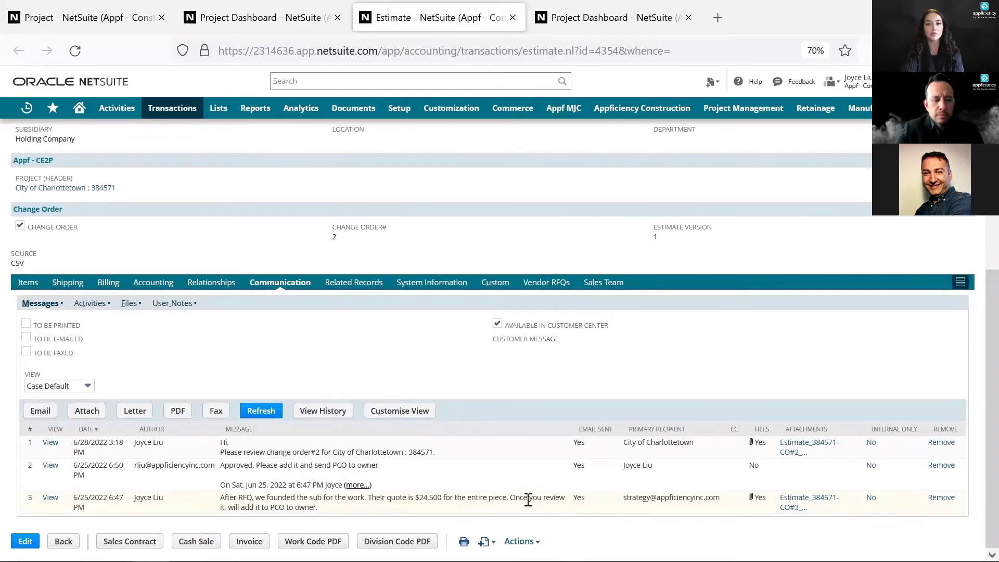
left_click(30, 283)
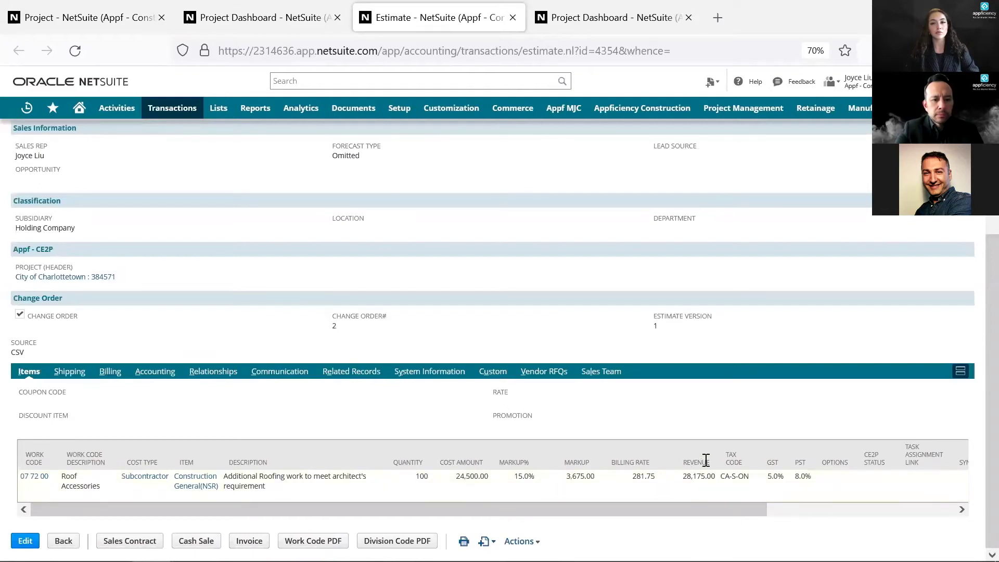
Step: Show the three emailed messages, including the sub quote note and PCO approval
left_click(275, 372)
scroll(497, 459, "down", 3)
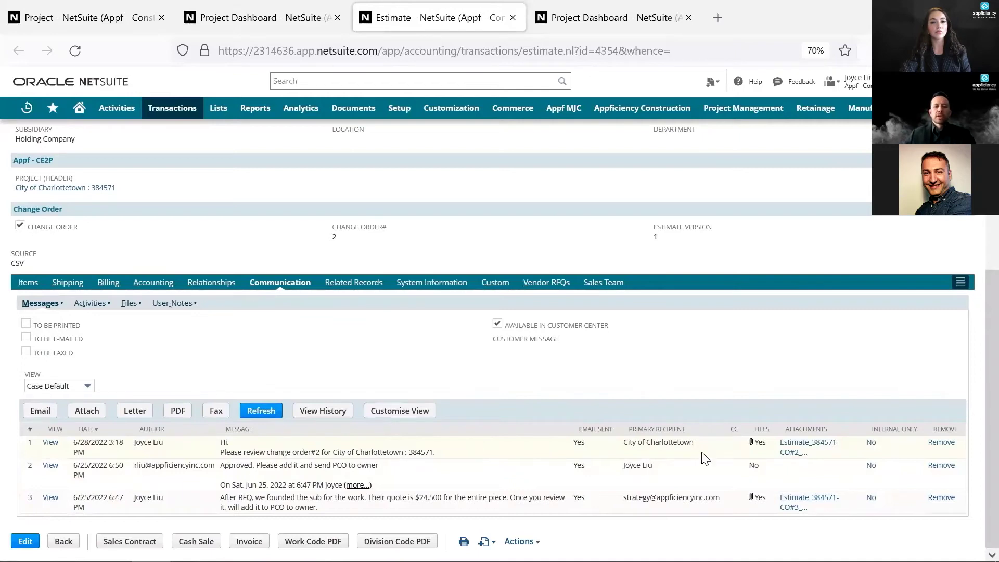
left_click(819, 446)
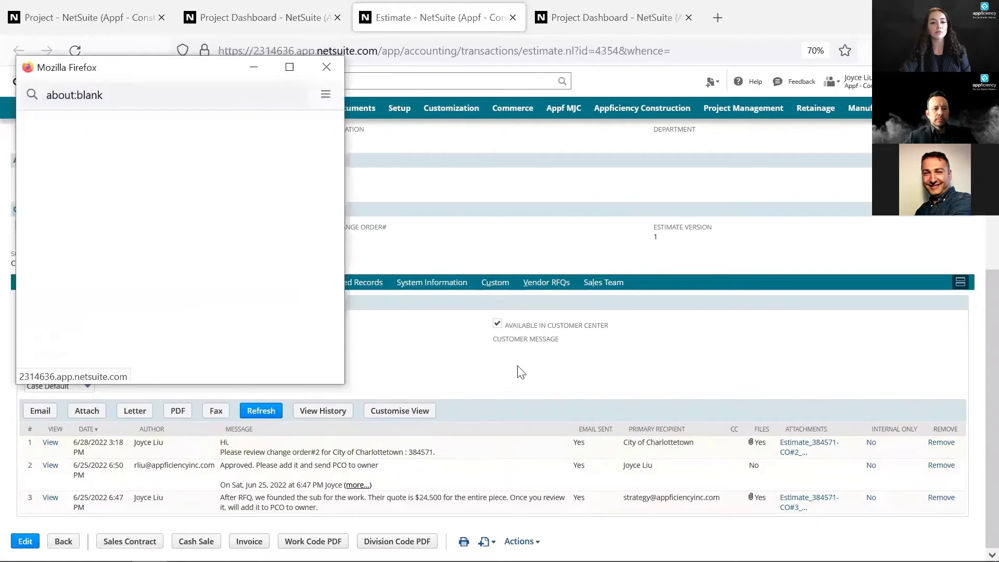
left_click(289, 67)
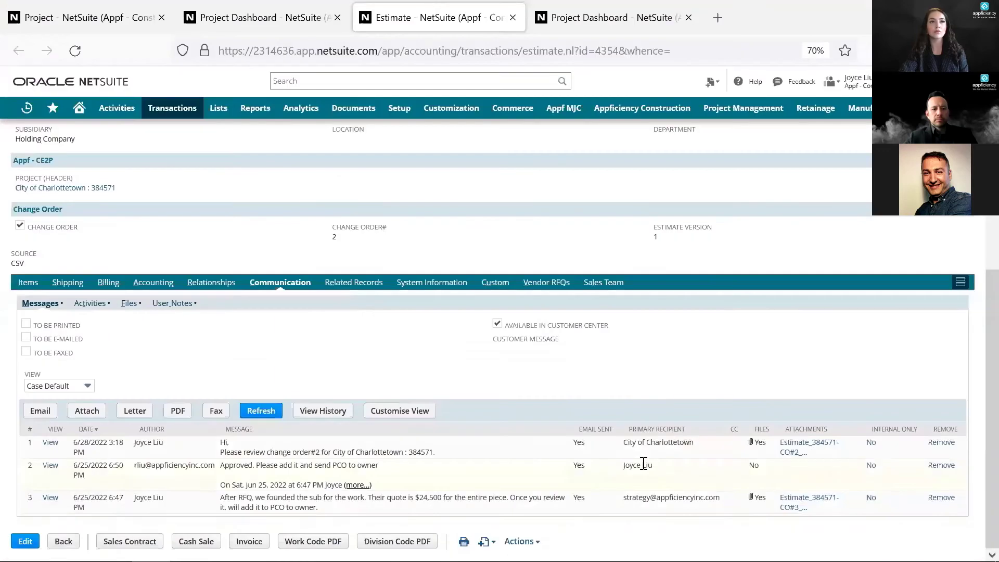
scroll(642, 467, "up", 8)
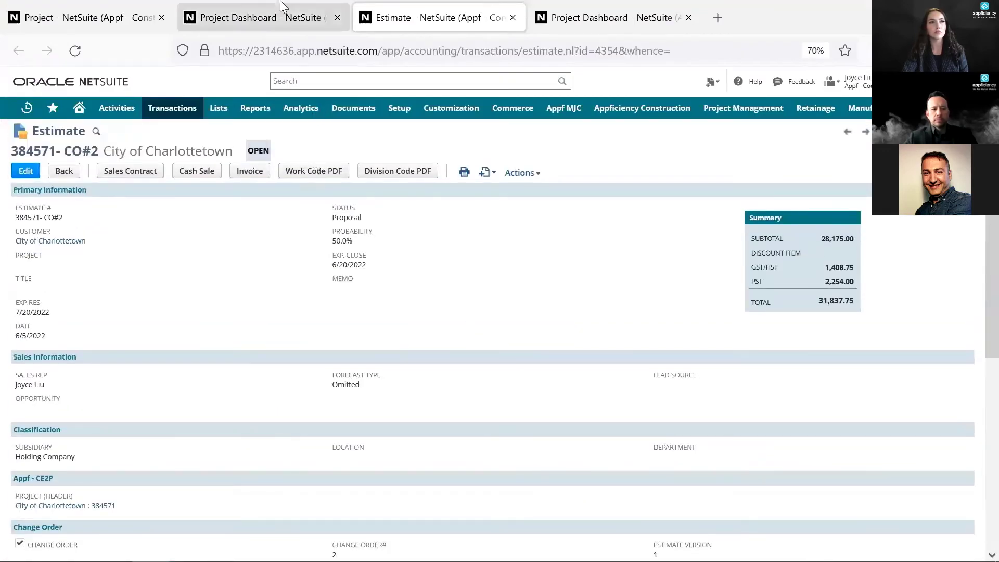
Step: Open change order 3's 101,361.00 estimate, dated 6/6/2022, in a new tab from the dashboard
left_click(260, 17)
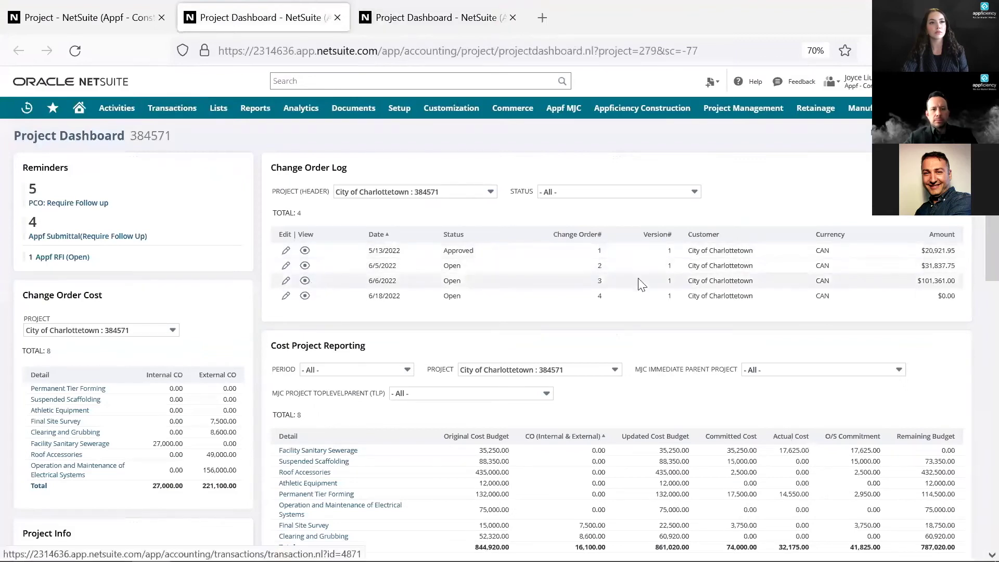
right_click(305, 285)
left_click(315, 292)
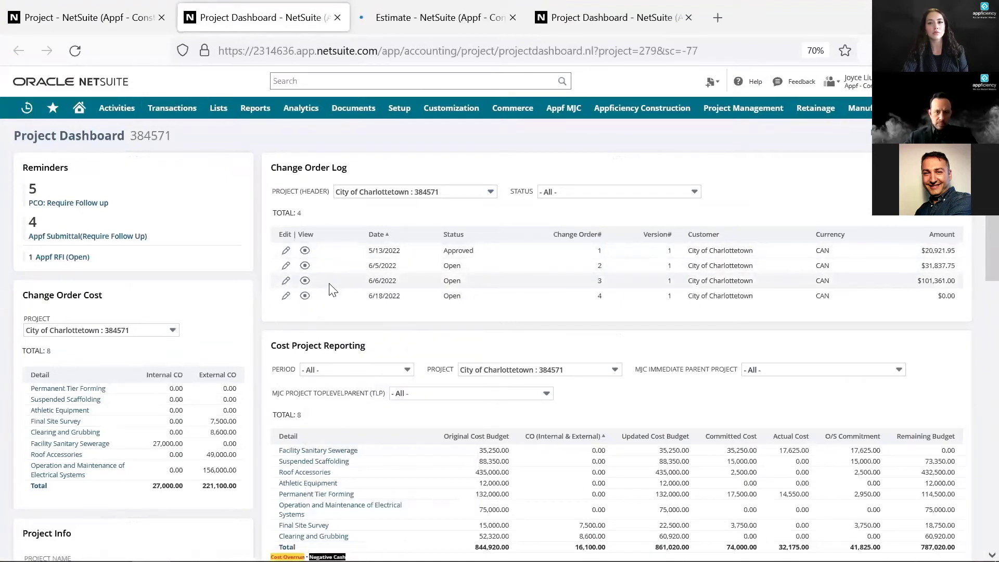
left_click(438, 17)
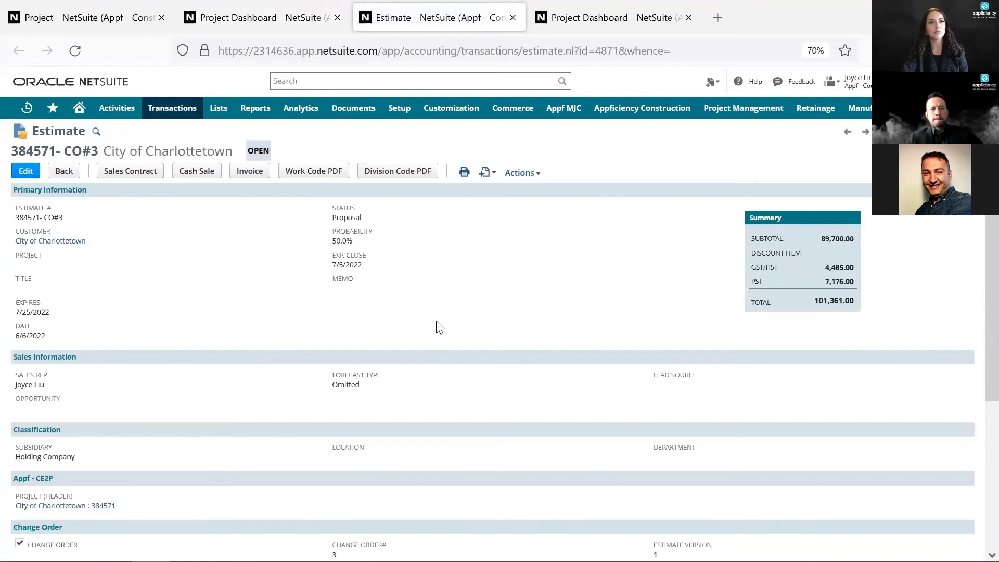
Step: Open the estimate's attached Sub RFI#4.pdf from its Communication files list
scroll(440, 327, "down", 4)
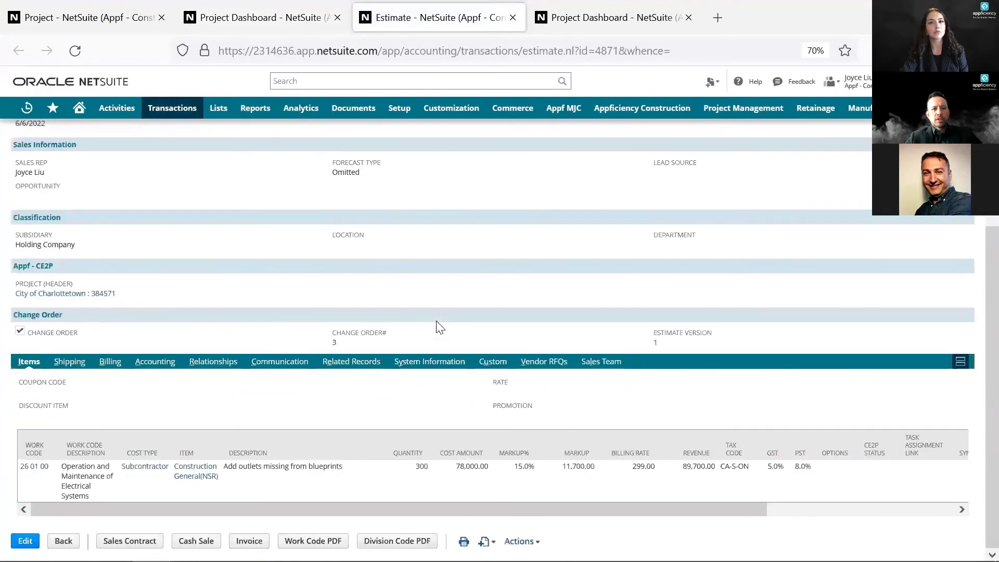
left_click(283, 366)
scroll(284, 366, "down", 1)
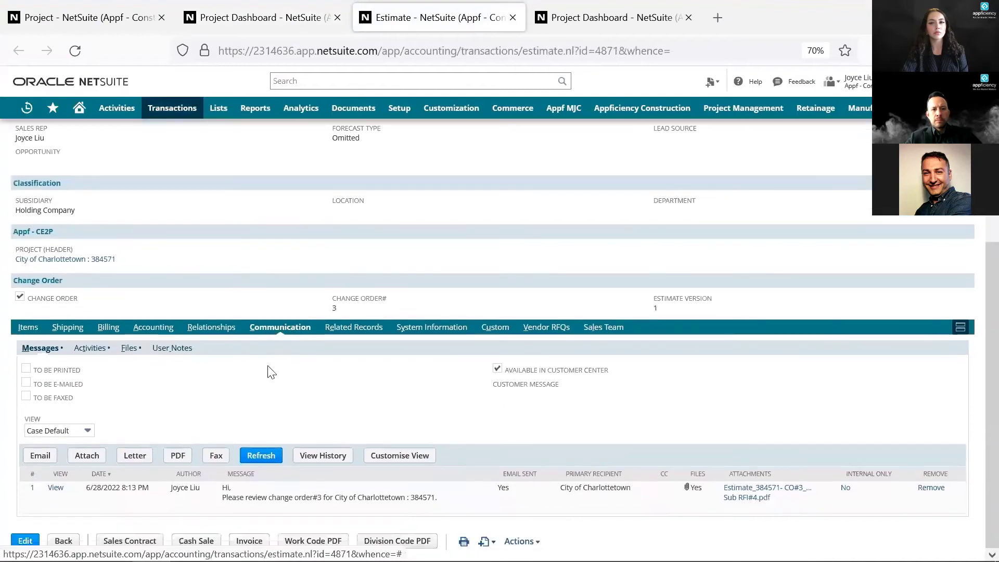
left_click(131, 351)
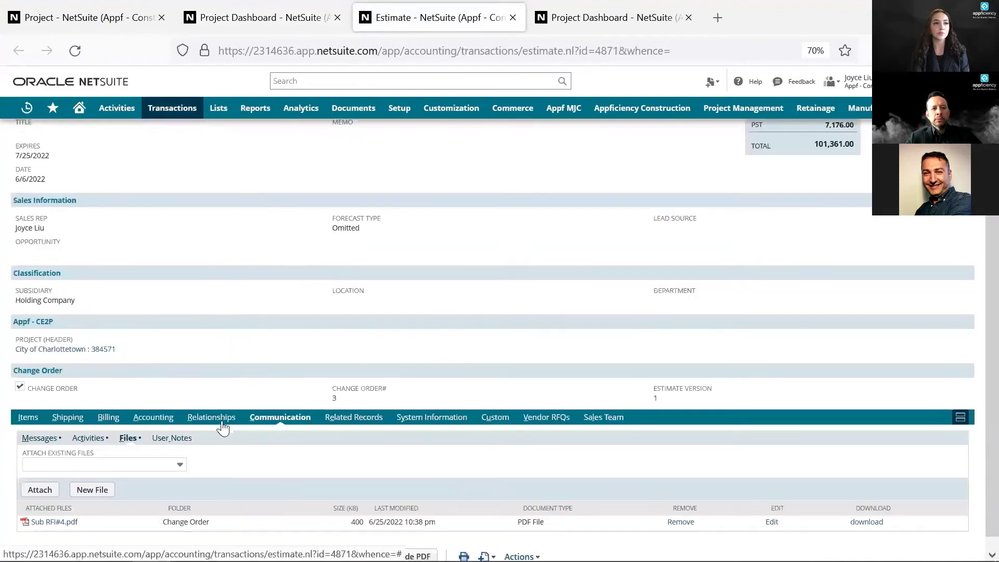
scroll(232, 449, "down", 1)
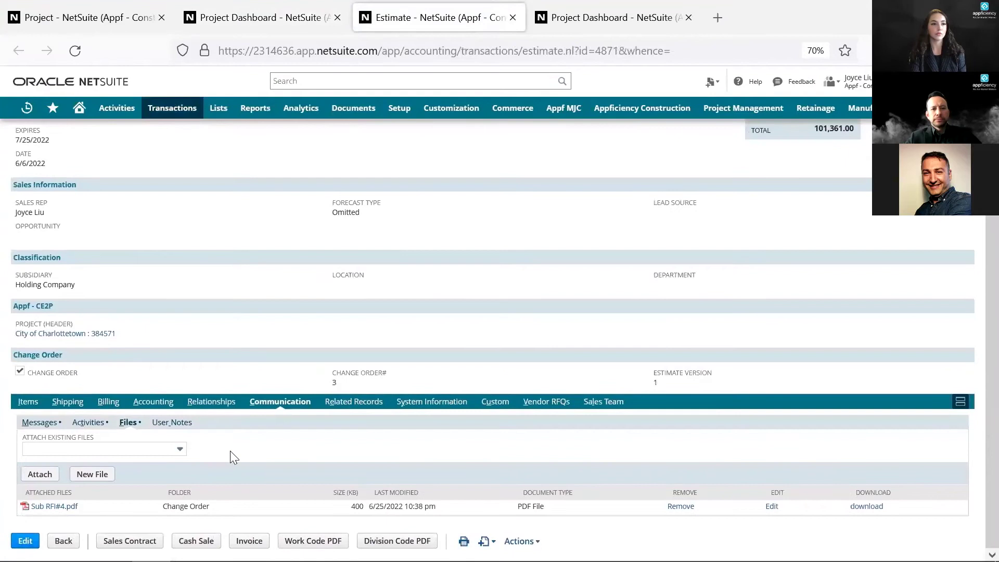
left_click(52, 506)
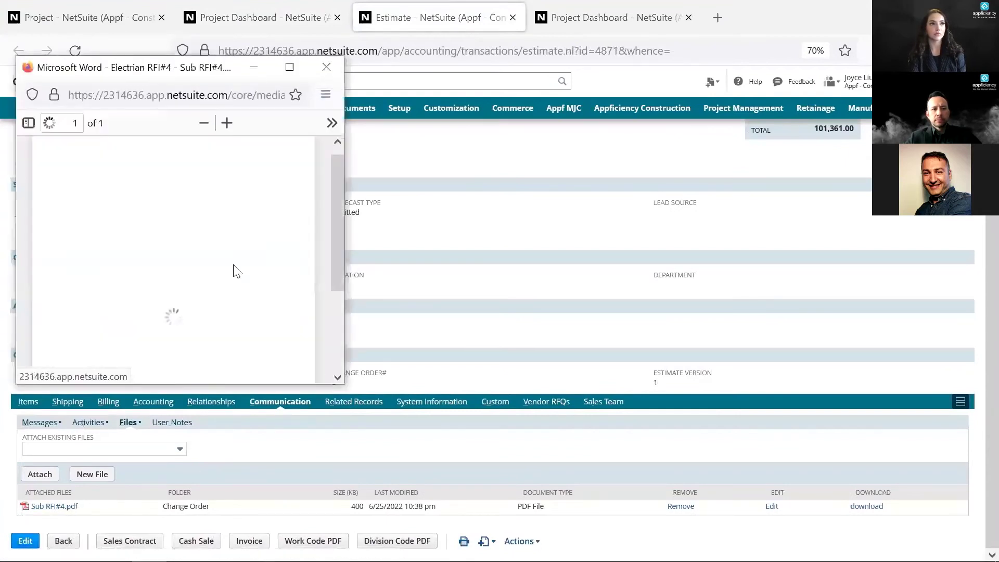
Step: Read the maximized Sub RFI#4 (60 extra outlets, $78,000, 15 days), then close it
left_click(289, 67)
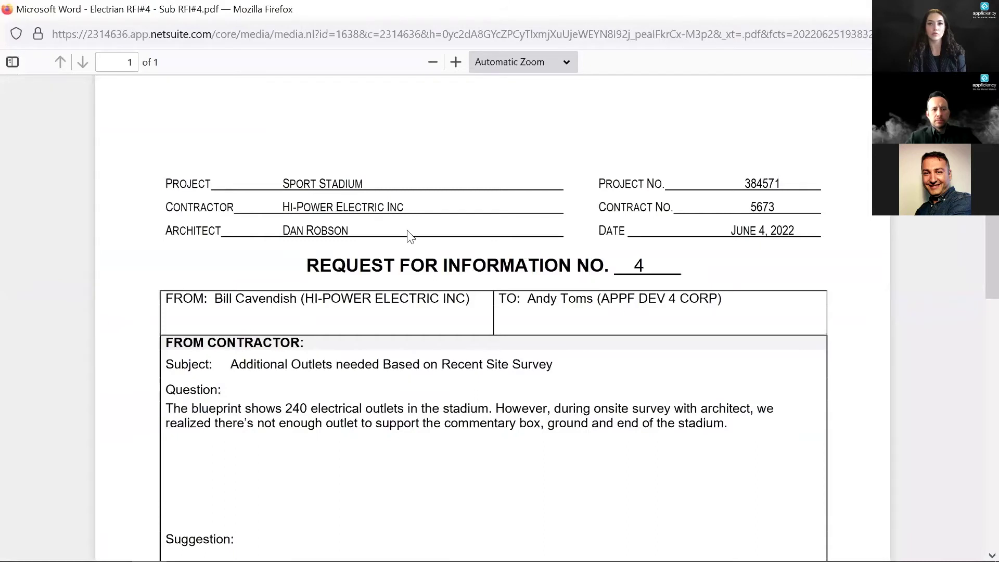
scroll(383, 230, "down", 3)
scroll(383, 229, "down", 2)
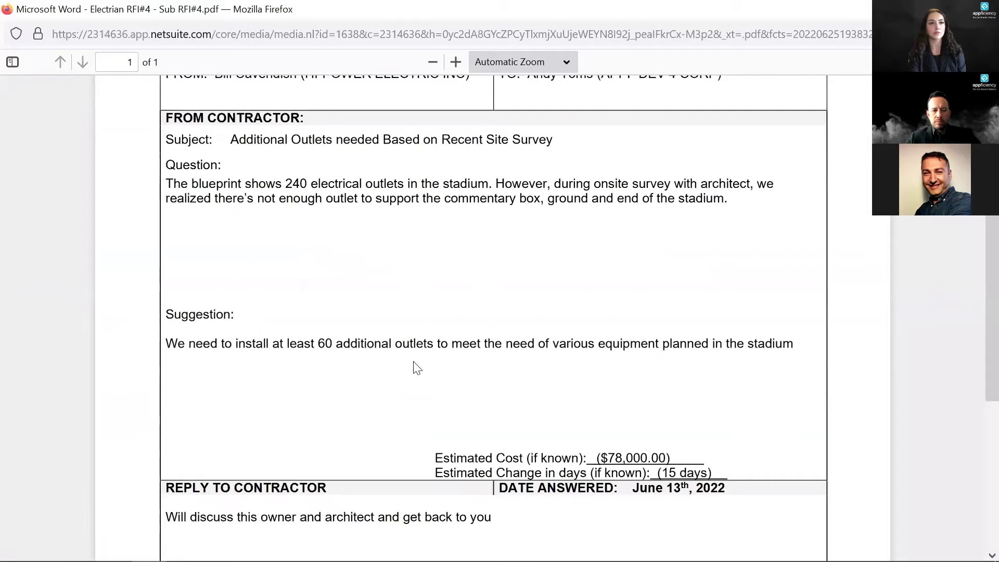
scroll(416, 367, "down", 1)
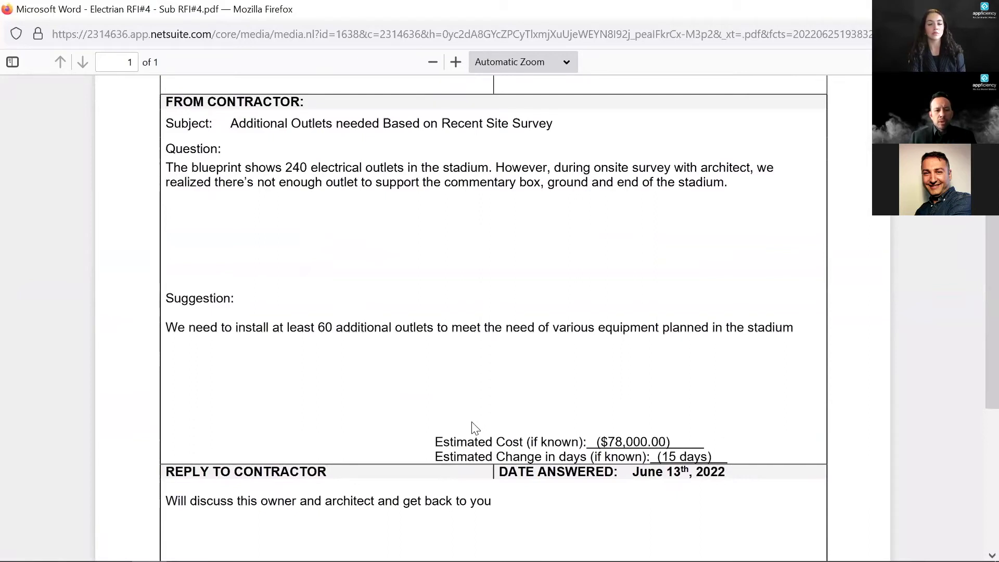
scroll(475, 428, "down", 1)
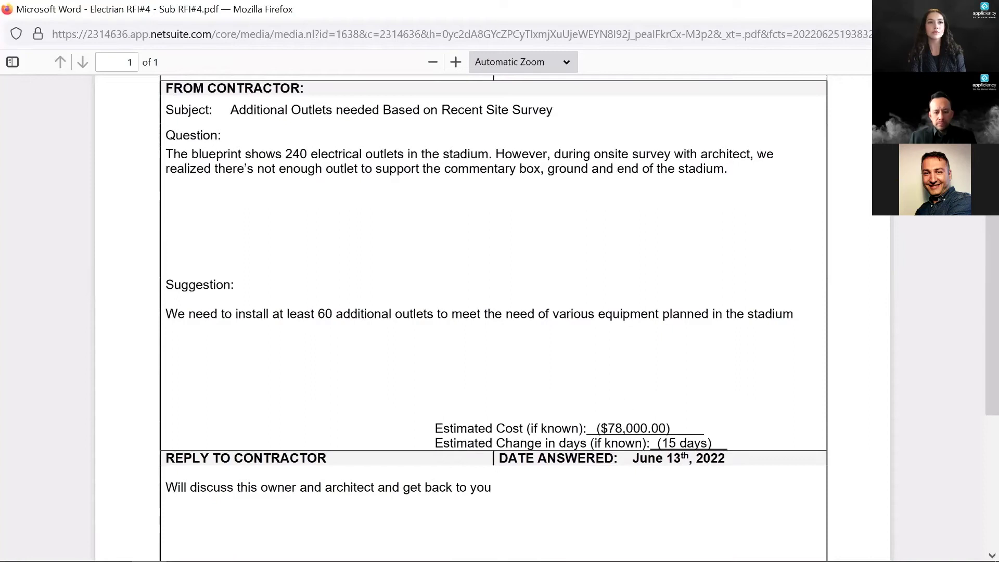
left_click(987, 8)
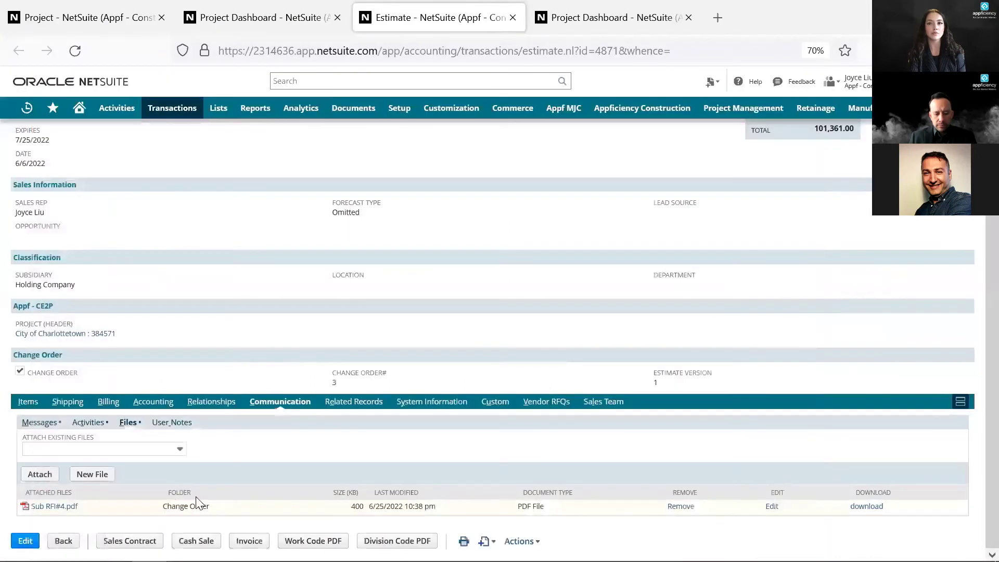
Step: List the change order's logged activities, the Sub review RFI and Owner Electrical Discussion phone calls
left_click(95, 423)
scroll(138, 440, "down", 1)
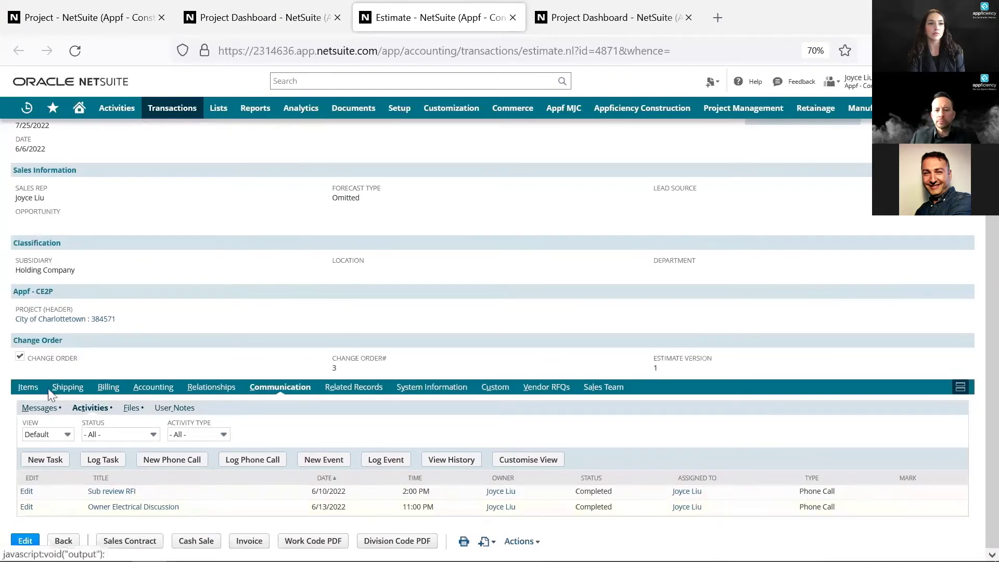
Step: Check the change order's item lines, then show its sent review email and preview the estimate PDF
left_click(28, 387)
scroll(439, 487, "down", 1)
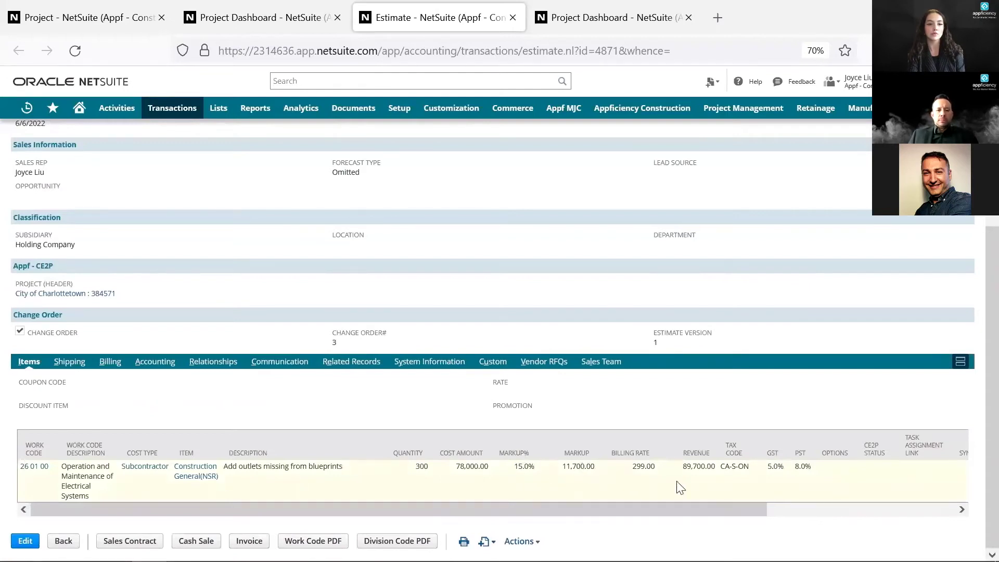
left_click(281, 361)
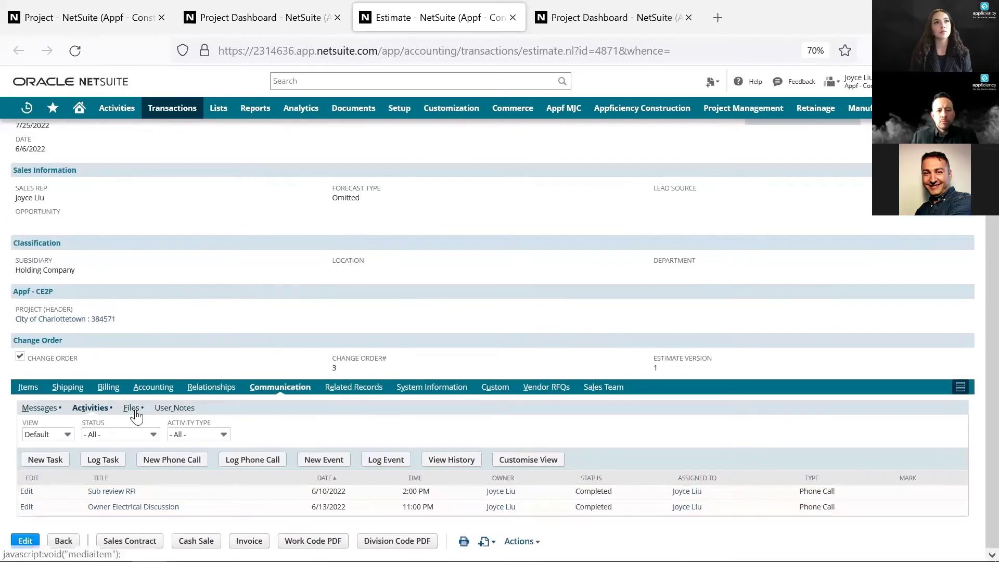
left_click(40, 408)
scroll(49, 441, "down", 1)
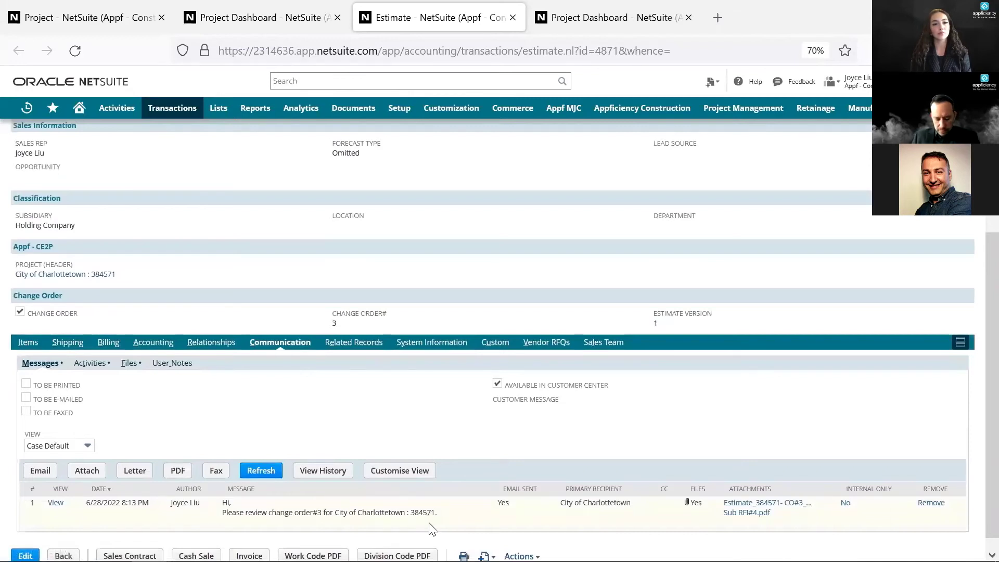
scroll(598, 537, "down", 1)
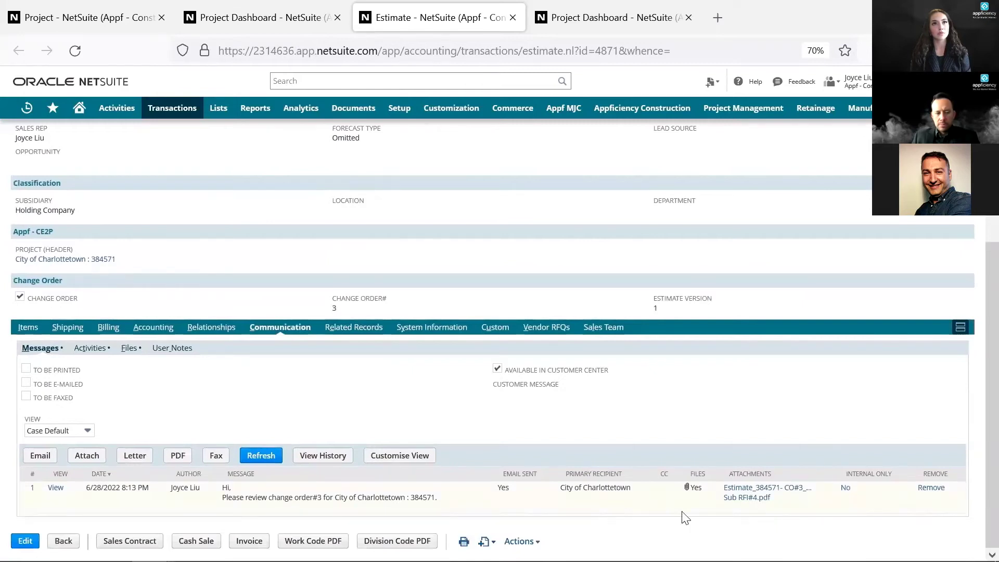
left_click(792, 494)
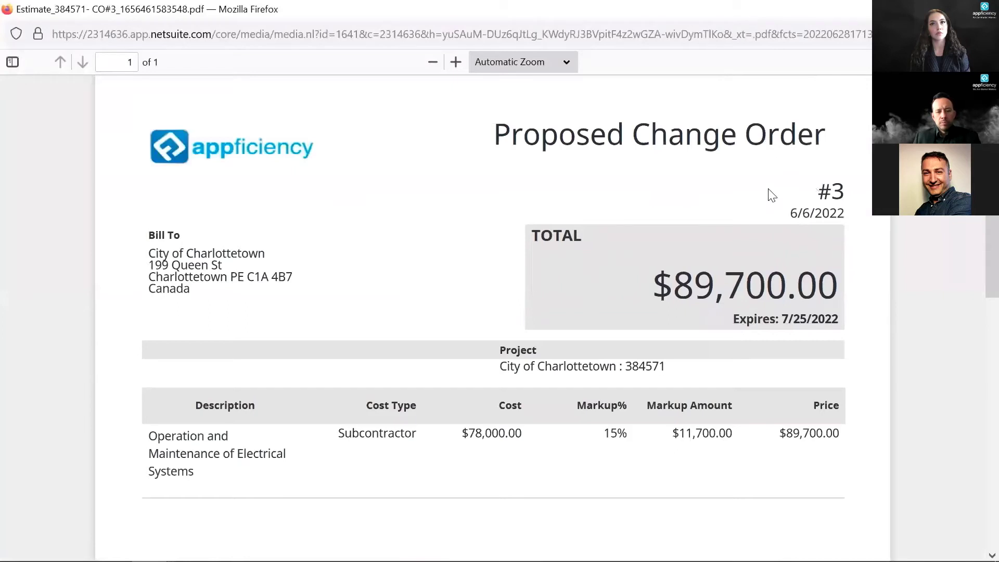
key("ctrl+w")
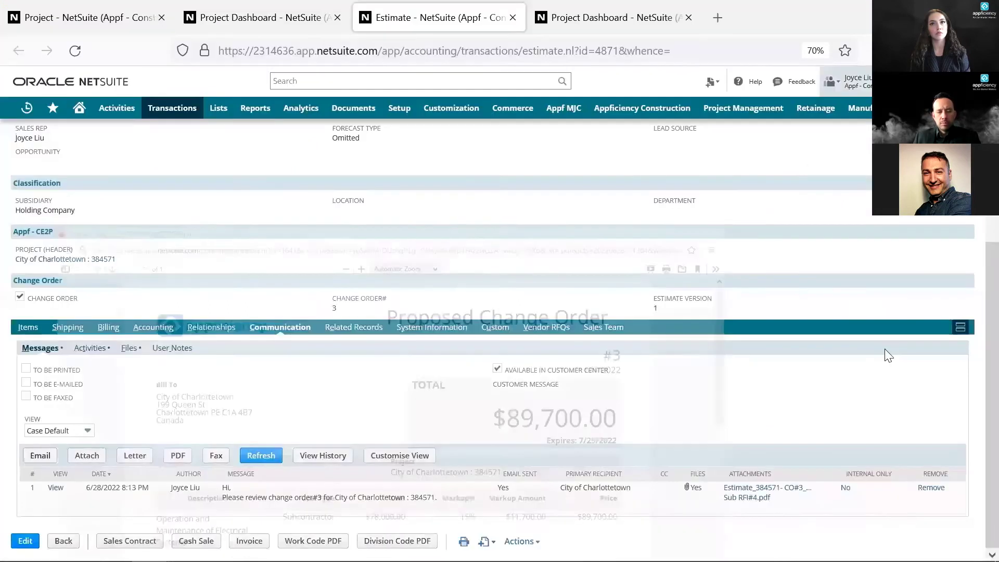
left_click(762, 502)
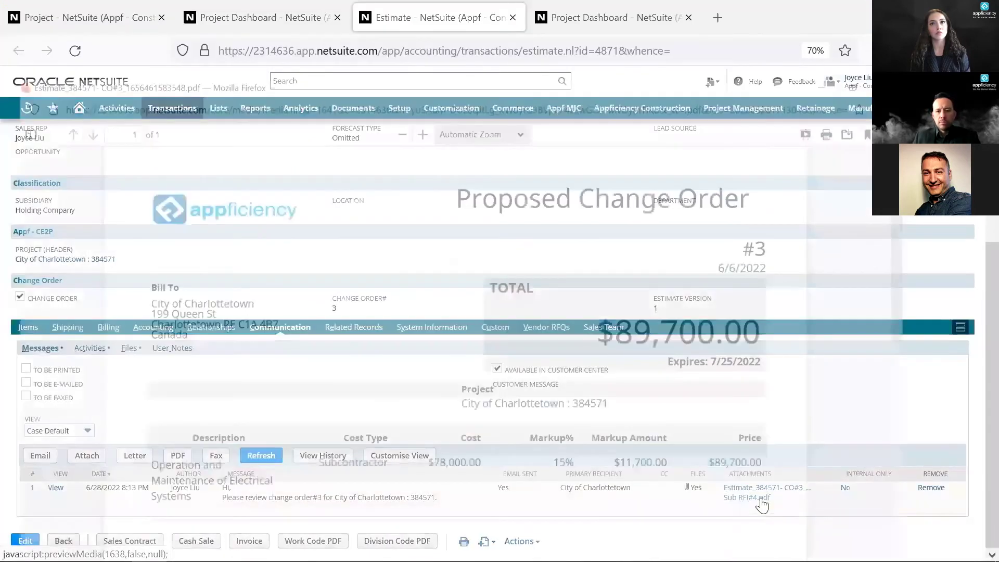
scroll(824, 315, "up", 5)
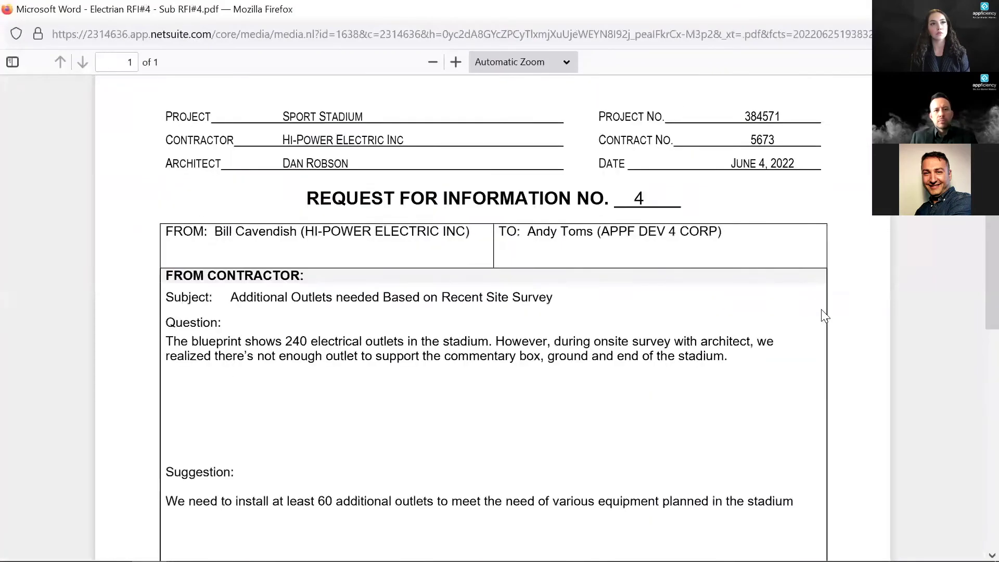
key("ctrl+w")
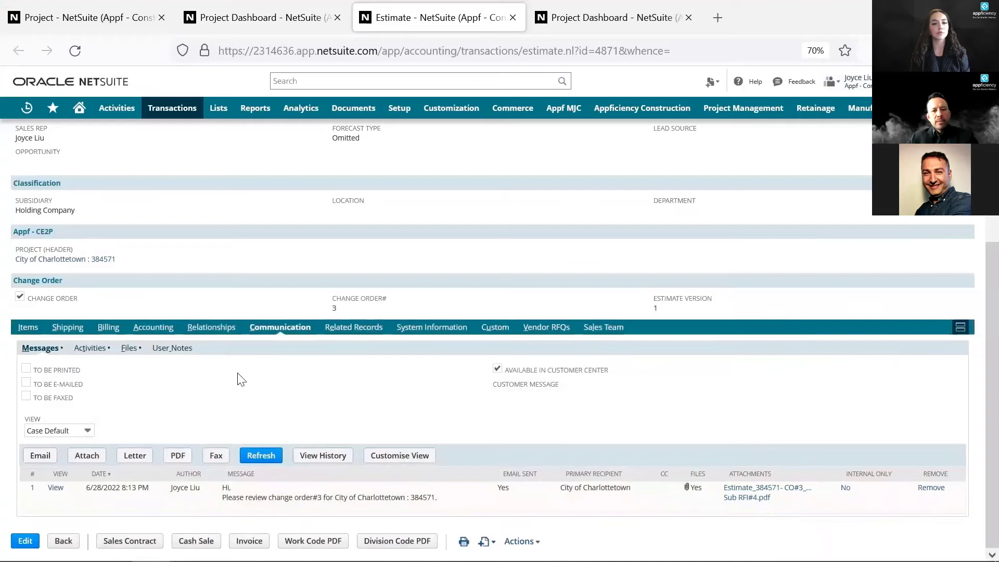
Step: Look over the change order's files and messages, then switch to the 384571 Project Dashboard
left_click(129, 348)
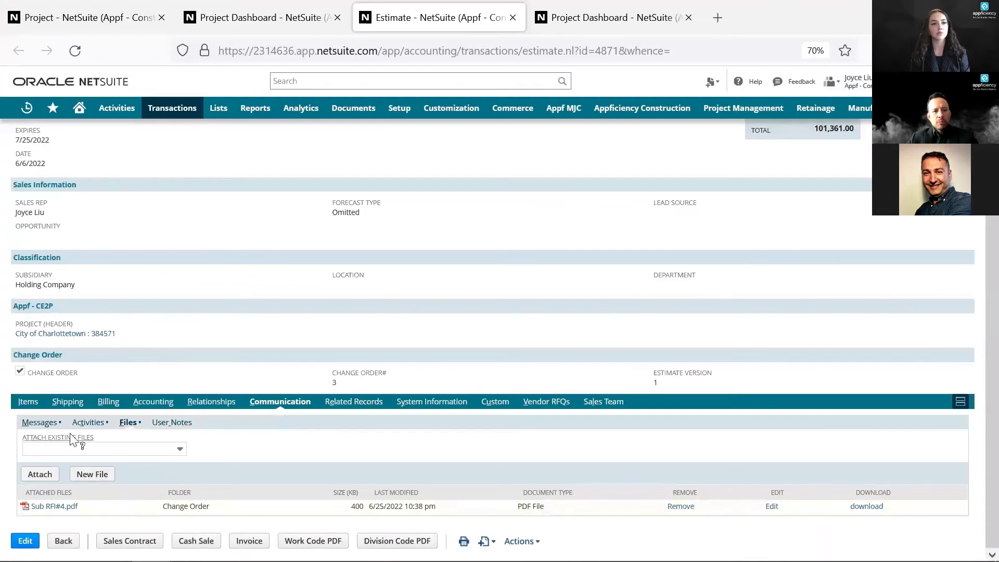
left_click(49, 427)
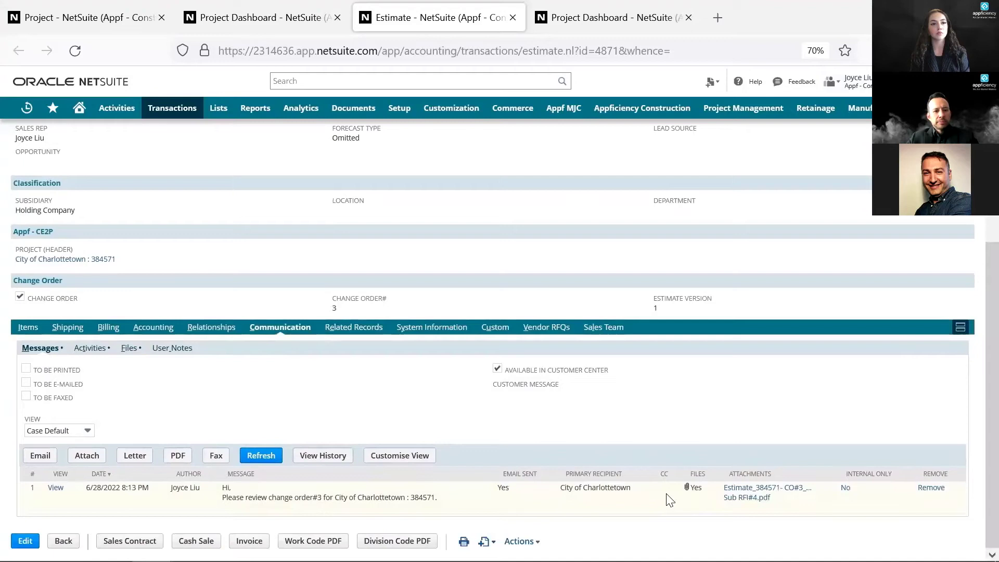
scroll(670, 500, "up", 5)
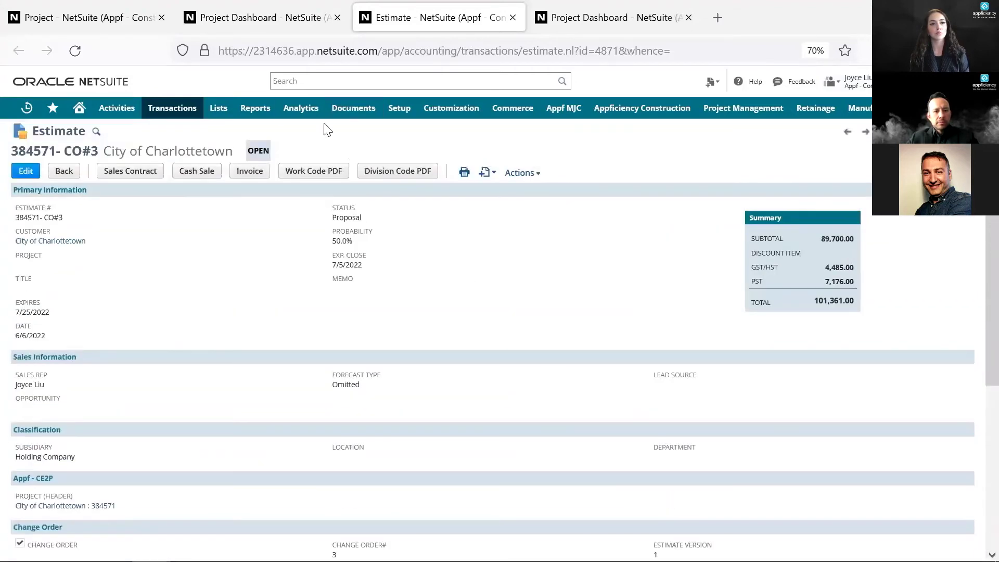
left_click(300, 7)
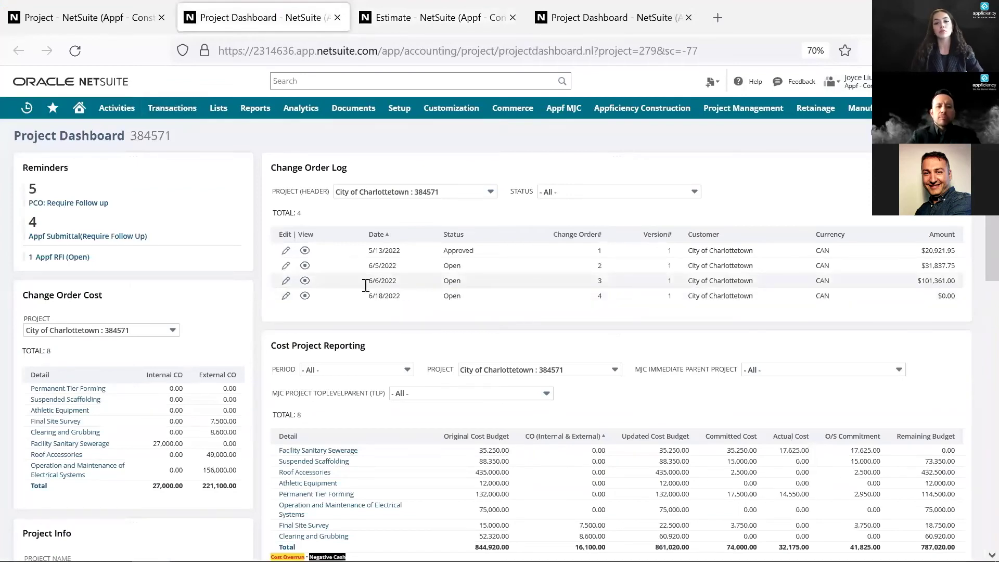
Step: Open change order 4 (memo Internal Change Order#1) from the log in a new tab and view it
right_click(307, 296)
left_click(359, 312)
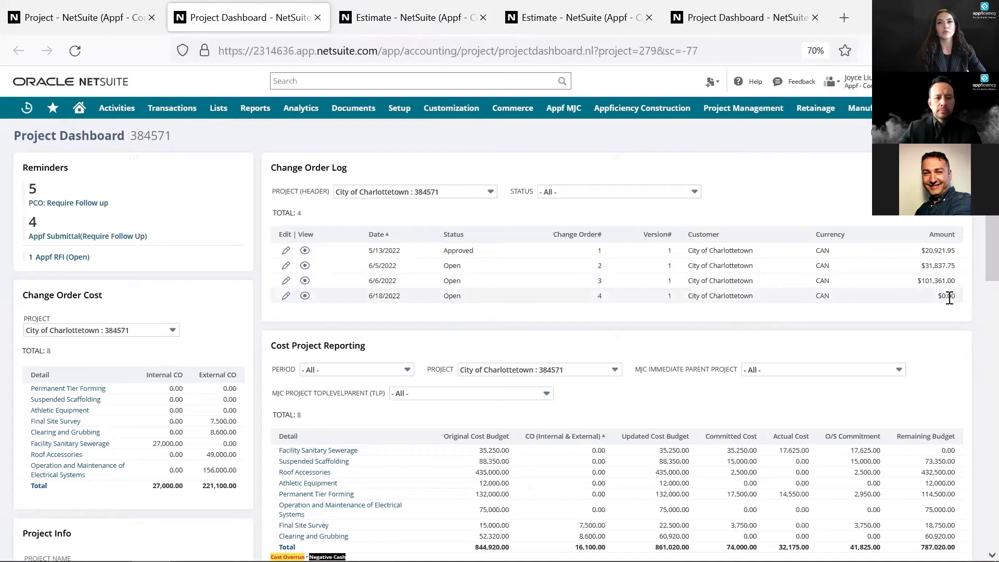
left_click(448, 18)
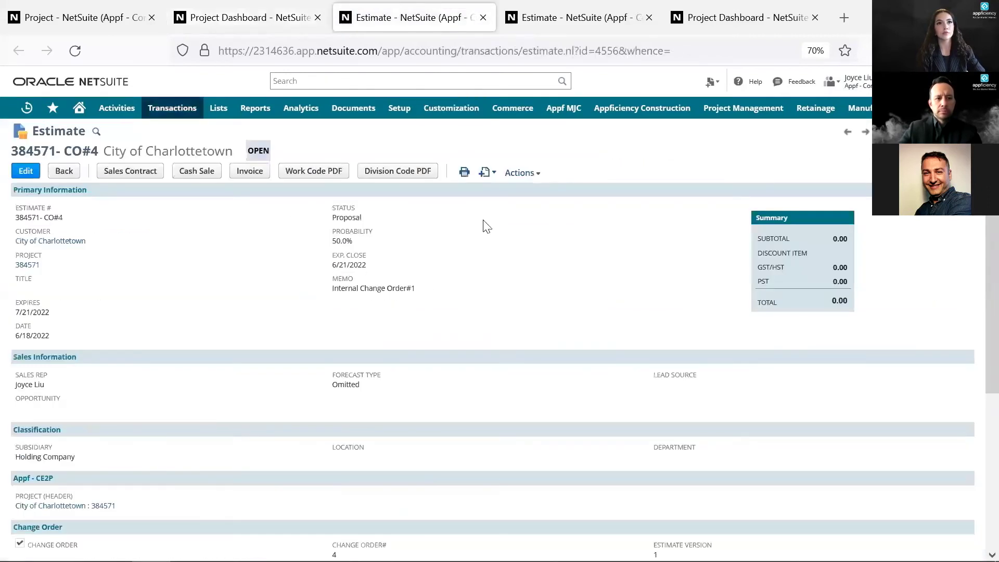
Step: Review the 384571-CO#4 item line, compare with the dashboard, then generate its work code PDF
scroll(519, 332, "down", 4)
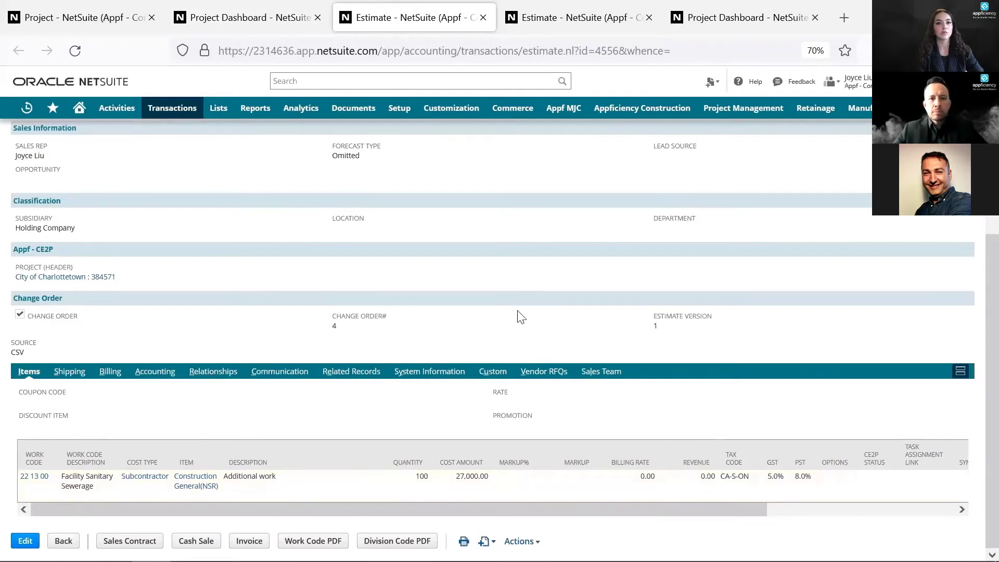
left_click(244, 18)
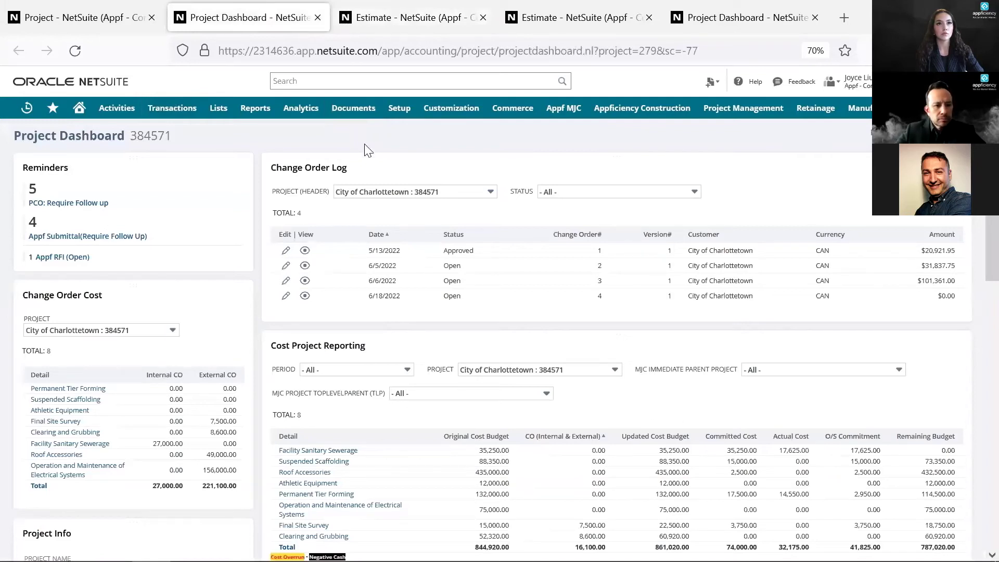
left_click(403, 7)
scroll(446, 233, "up", 5)
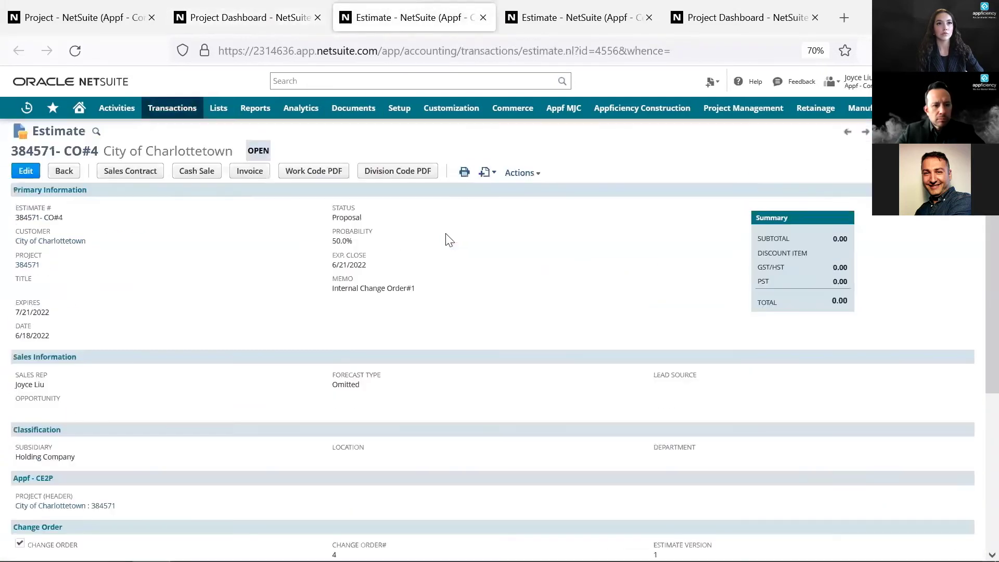
left_click(332, 179)
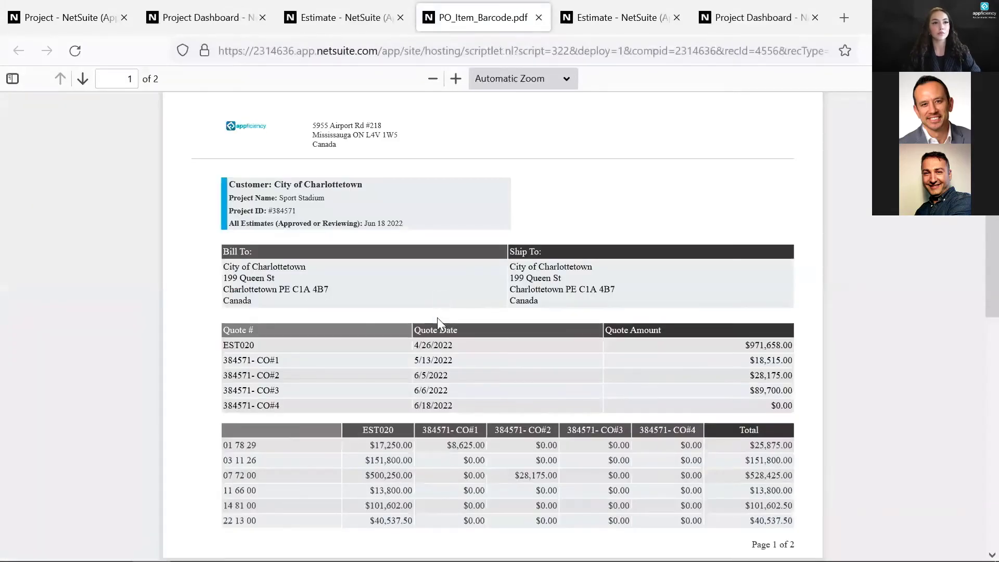
Step: Scroll through the work-code PDF totalling $1,108,048.00 across quotes, then return to the 384571 dashboard
scroll(464, 374, "down", 3)
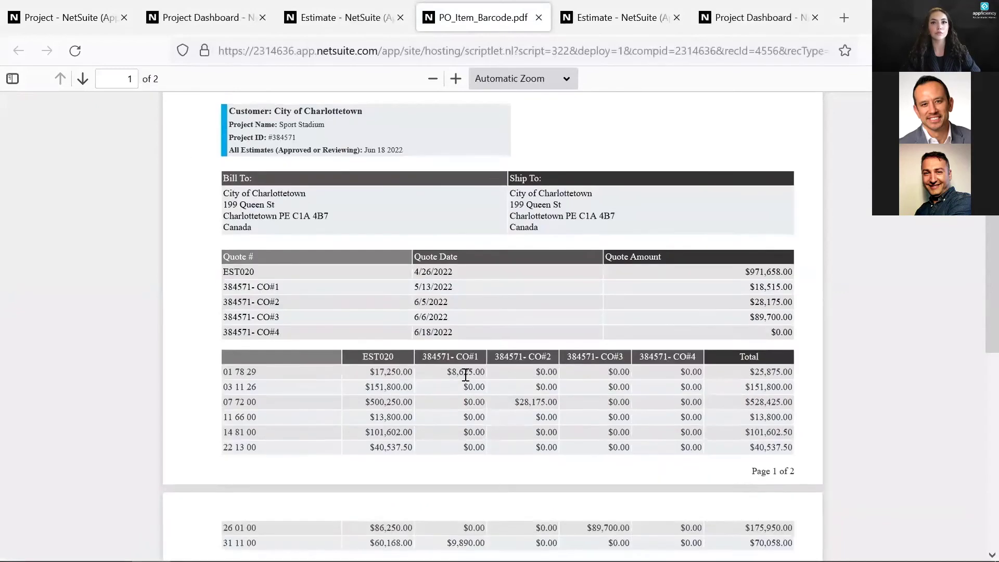
scroll(466, 375, "down", 1)
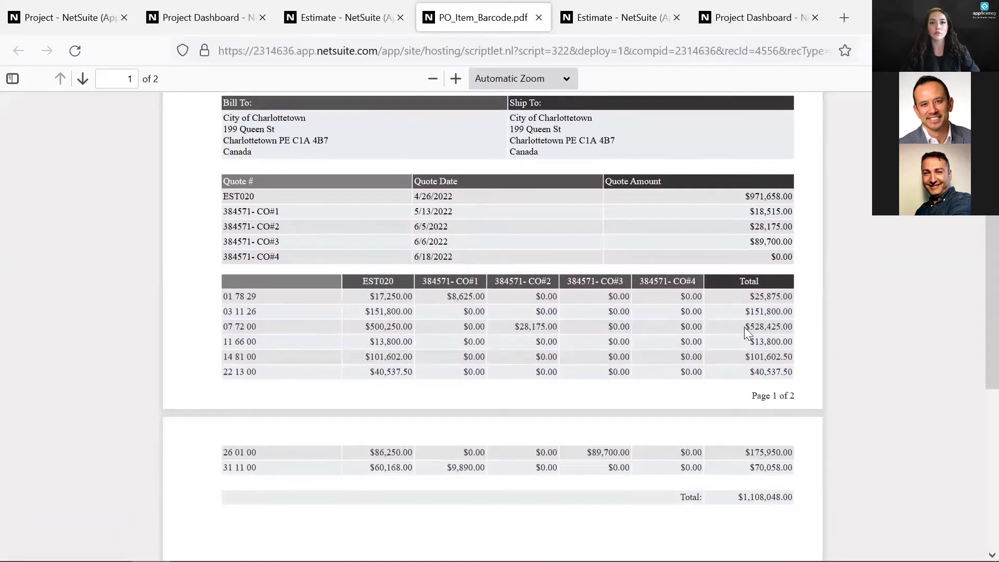
scroll(743, 326, "up", 3)
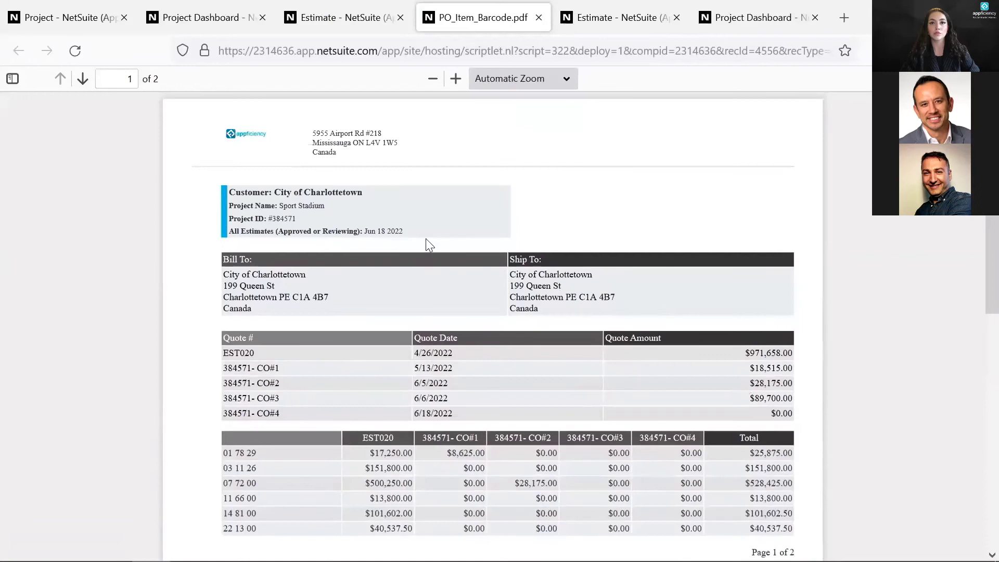
left_click(204, 6)
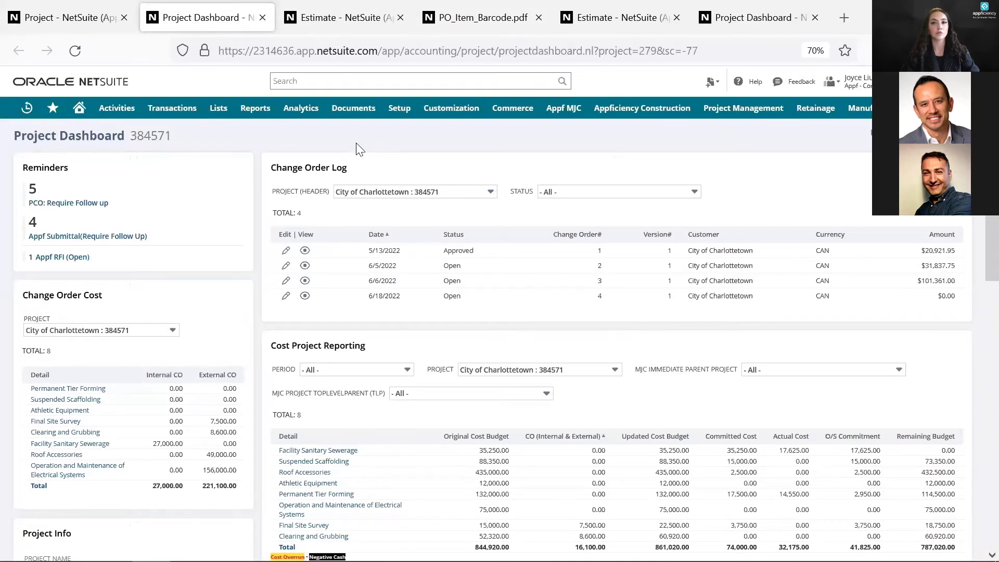
Step: Convert estimate 384571-CO#4 into a saved Sales Contract and bring up the new contract
left_click(338, 18)
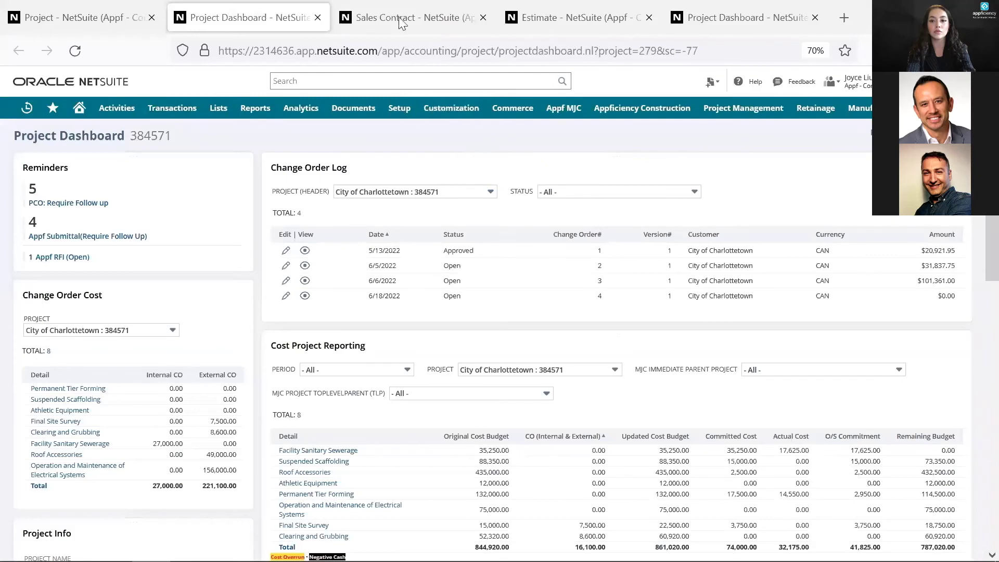
left_click(402, 22)
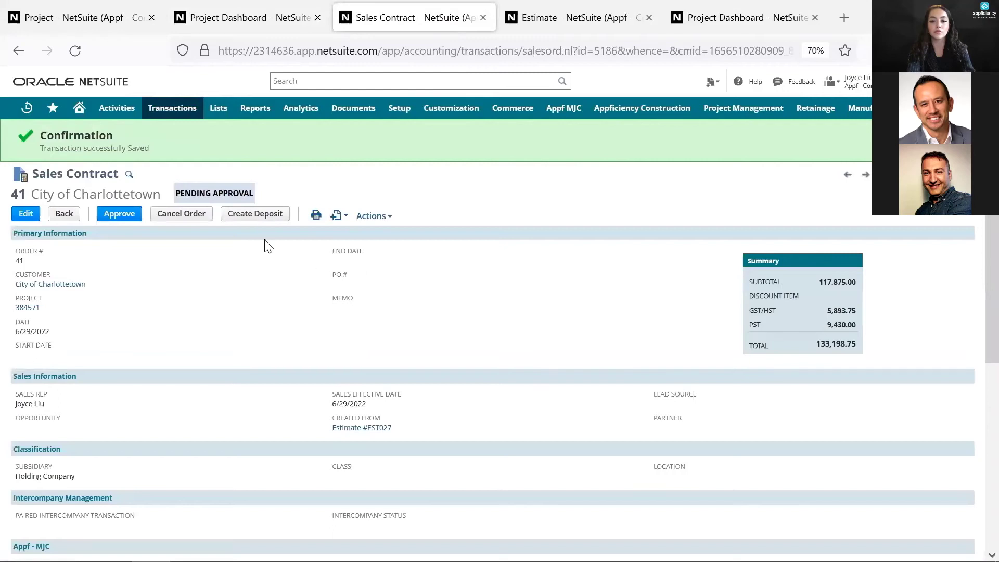
Step: Print Sales Contract 41 to PDF (SalesOrd_5186.pdf, 133,198.75), review it, and return to the contract
left_click(328, 215)
mouse_move(315, 216)
left_click(344, 232)
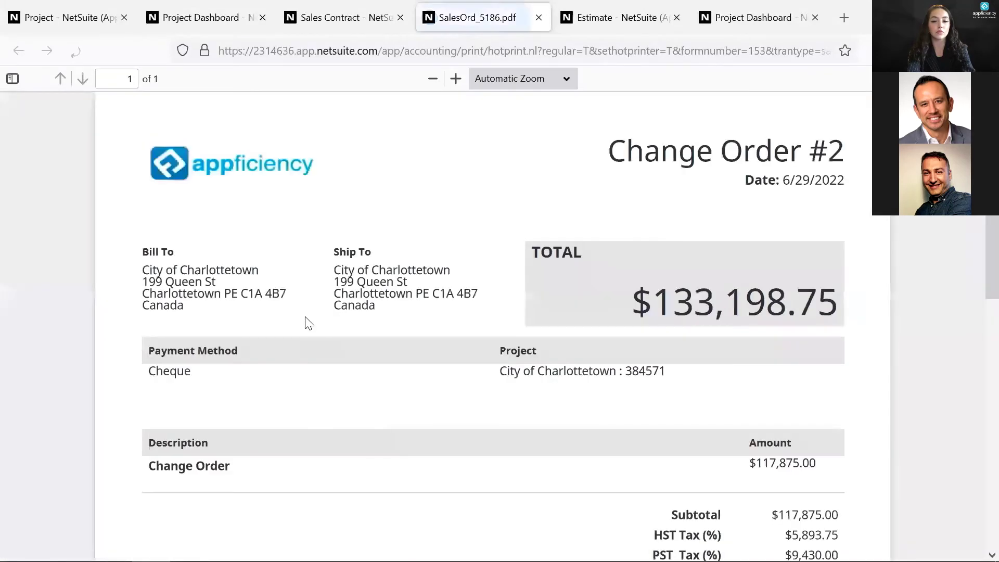
scroll(308, 322, "down", 3)
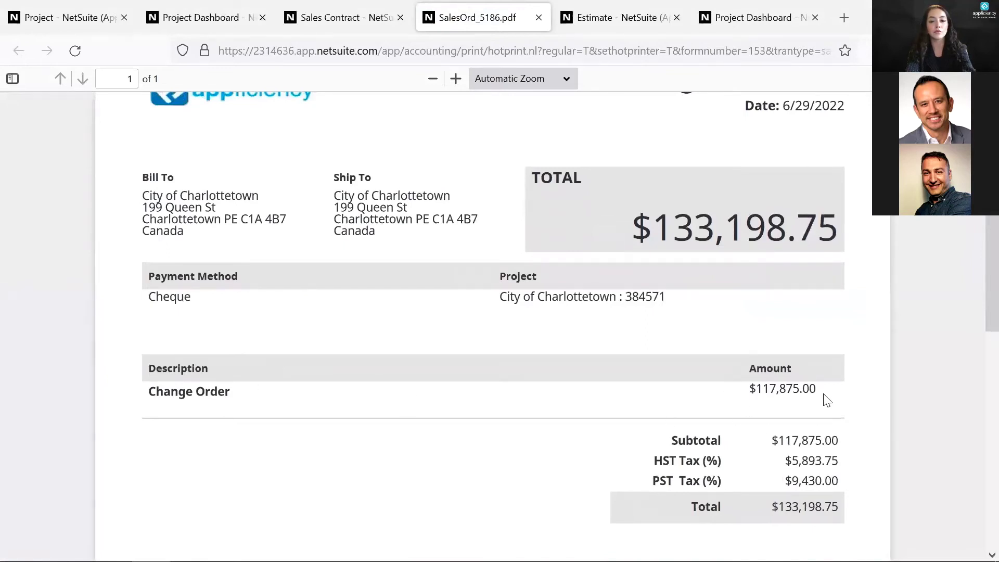
scroll(827, 401, "down", 5)
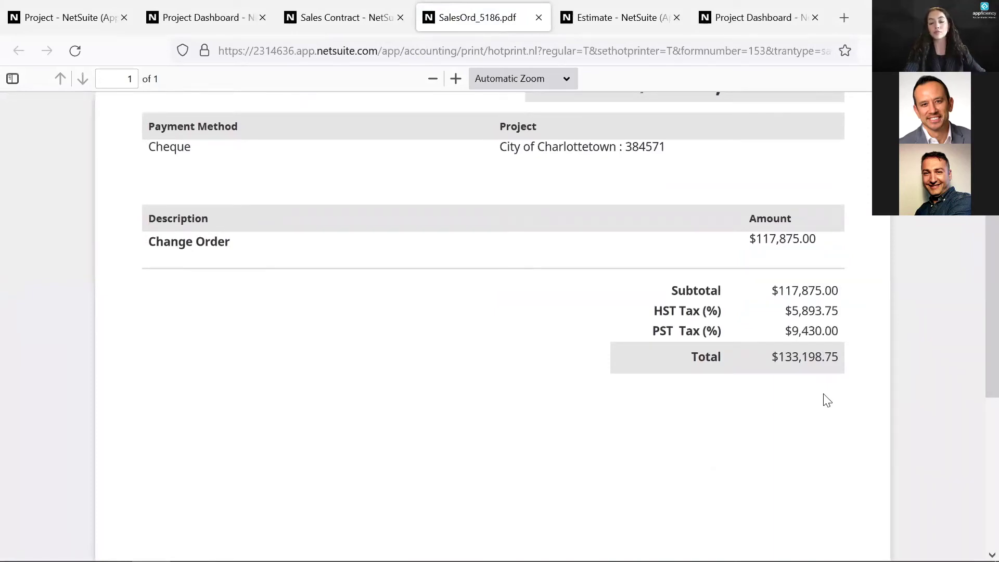
left_click(322, 7)
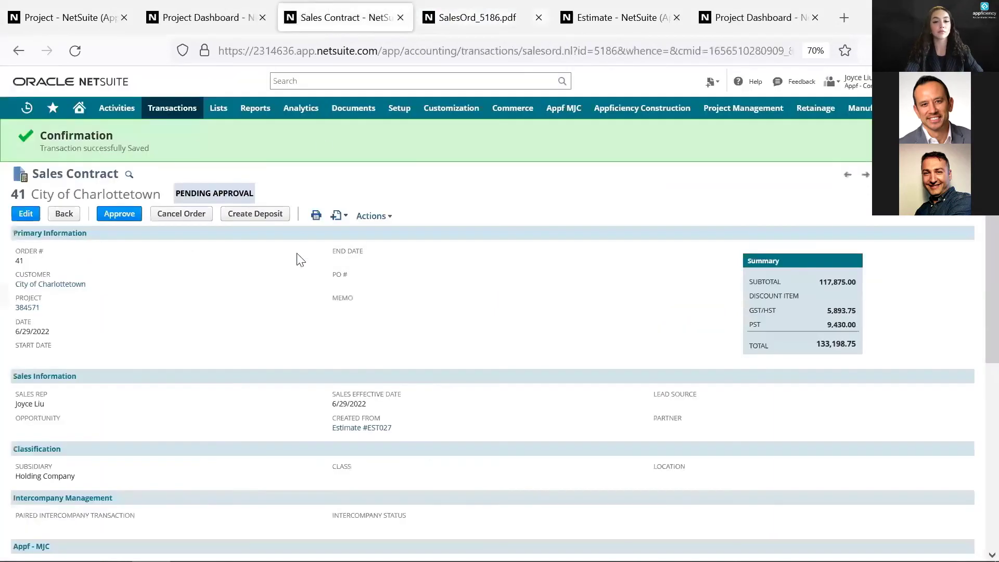
Step: Approve Sales Contract 41, generating purchase orders 27 and 28, then go back to the dashboard
left_click(133, 217)
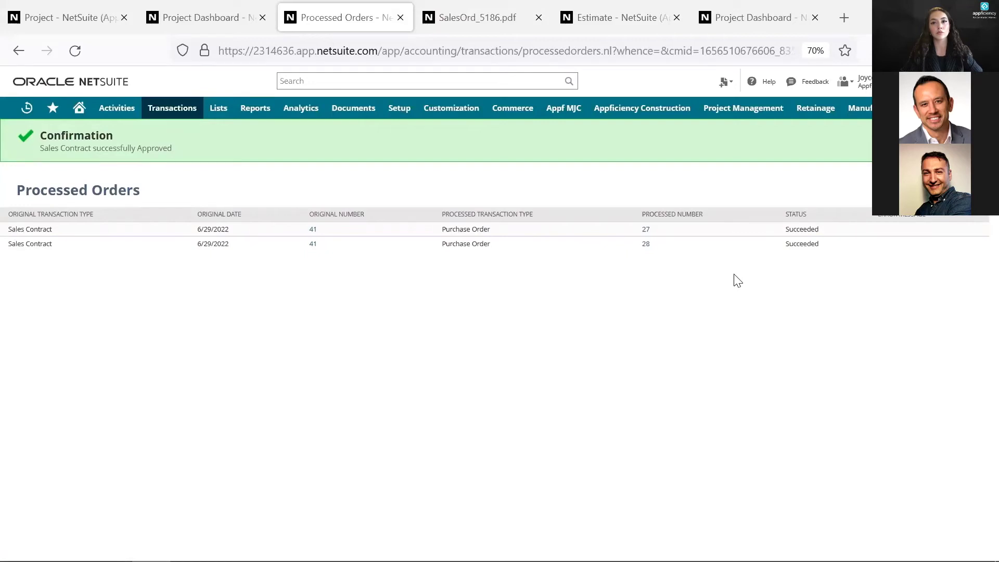
left_click(193, 10)
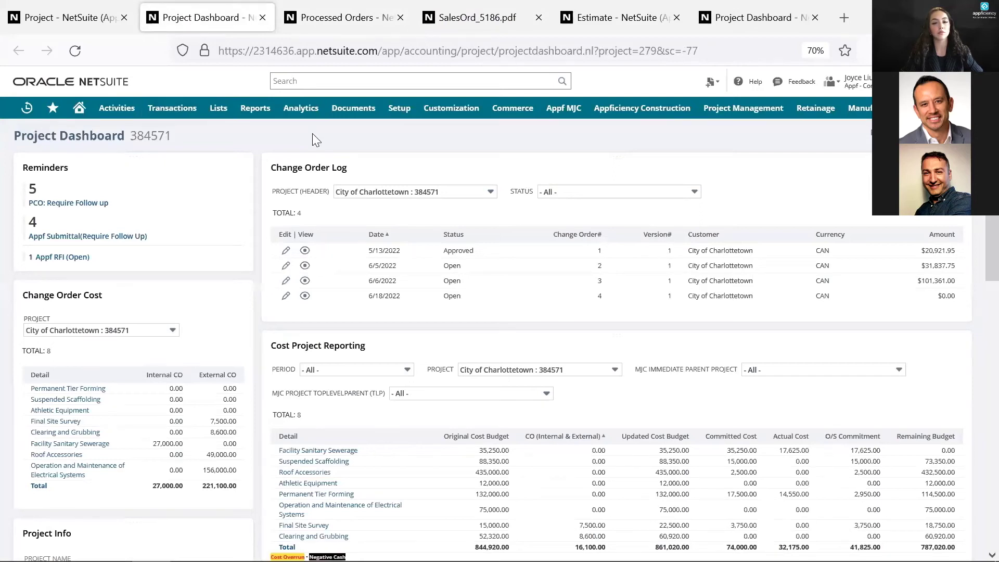
Step: Refresh the Change Order Log and Change Order Cost portlets to show all four Approved and 118,600 external costs
left_click(958, 168)
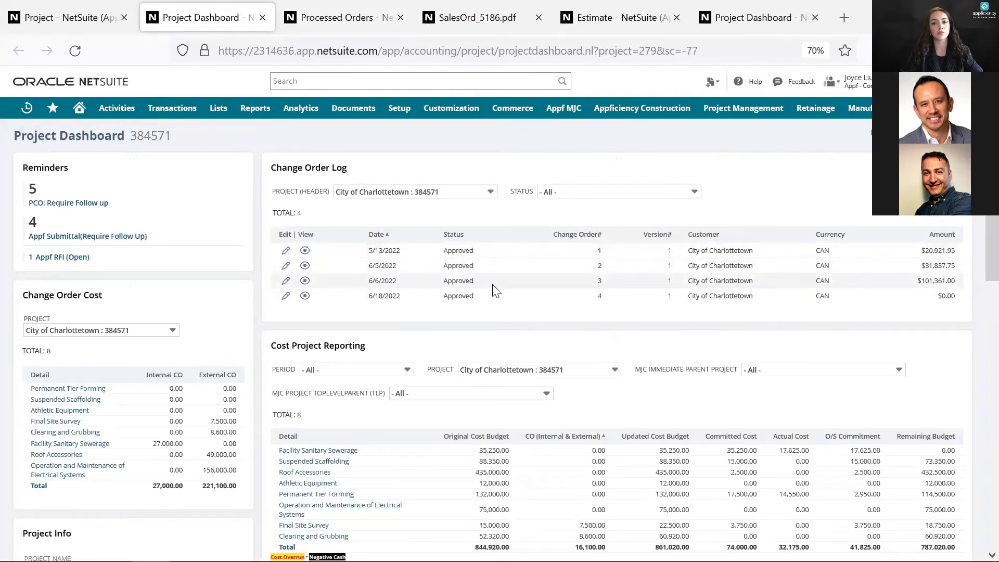
scroll(495, 290, "down", 3)
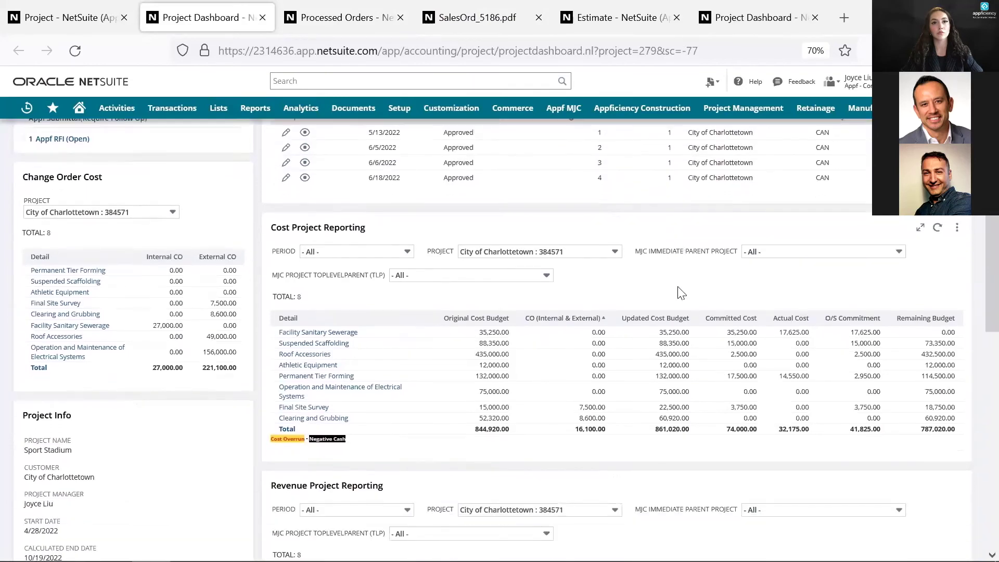
scroll(581, 235, "down", 1)
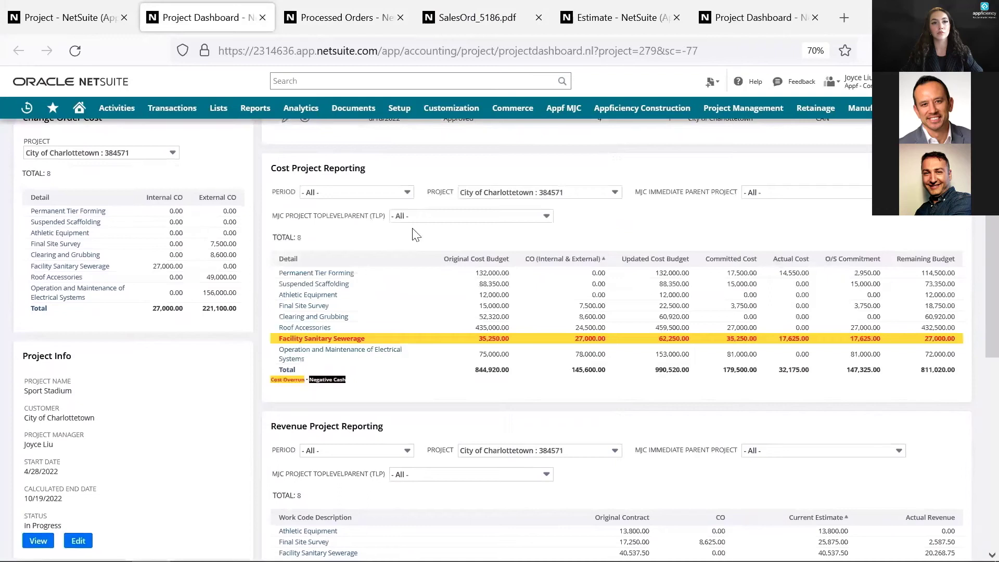
scroll(369, 222, "up", 1)
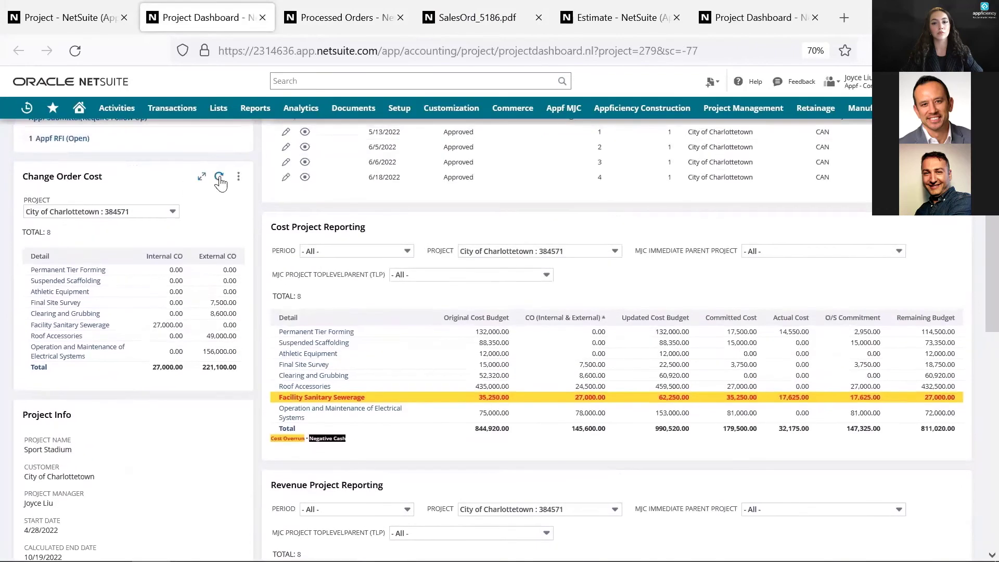
left_click(219, 180)
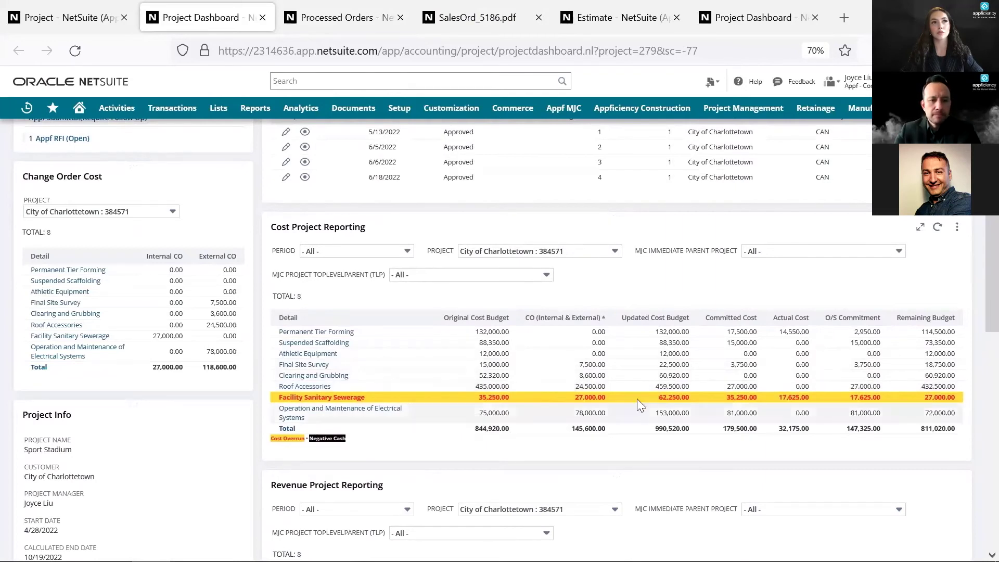
scroll(638, 399, "down", 1)
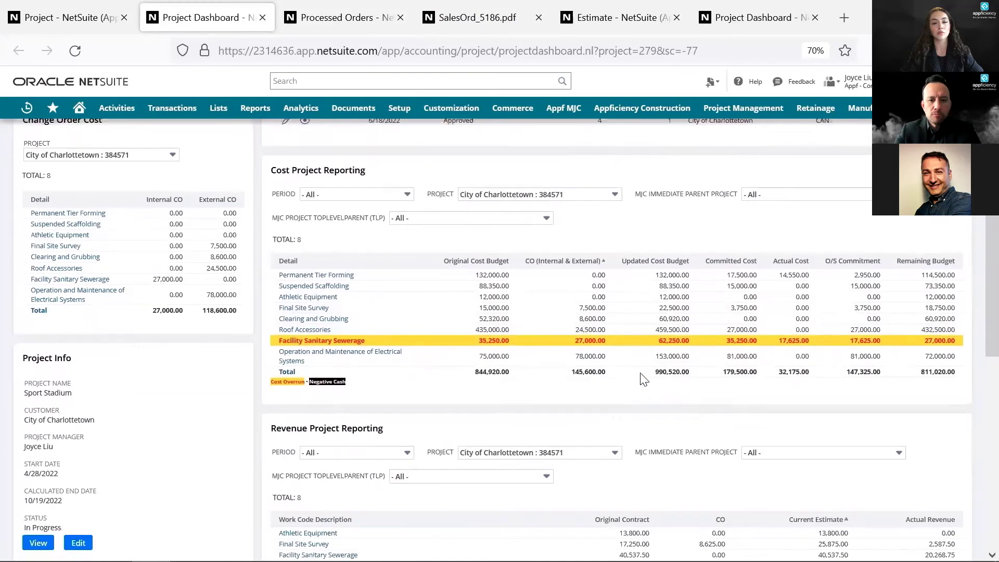
scroll(642, 344, "down", 1)
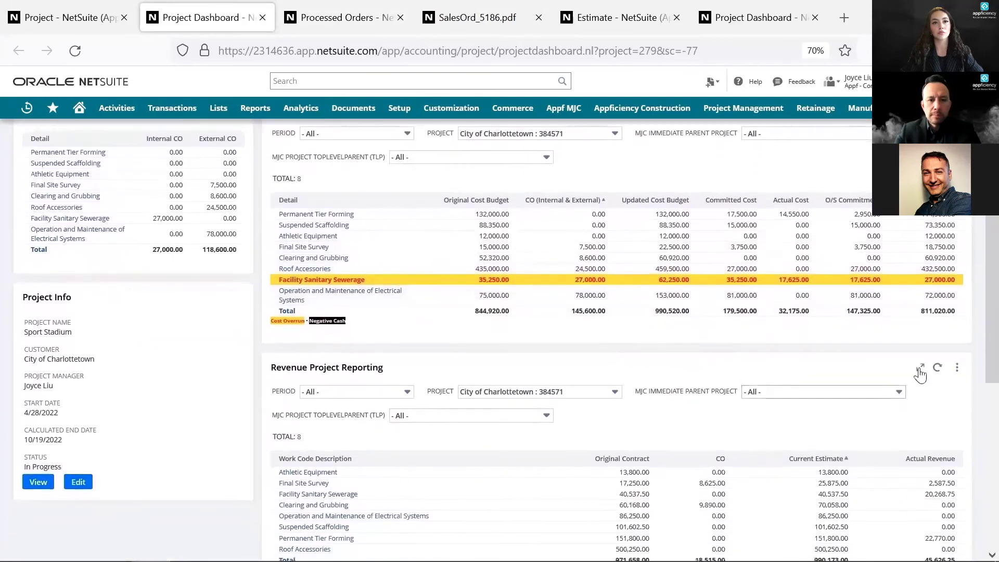
left_click(937, 370)
scroll(975, 294, "down", 1)
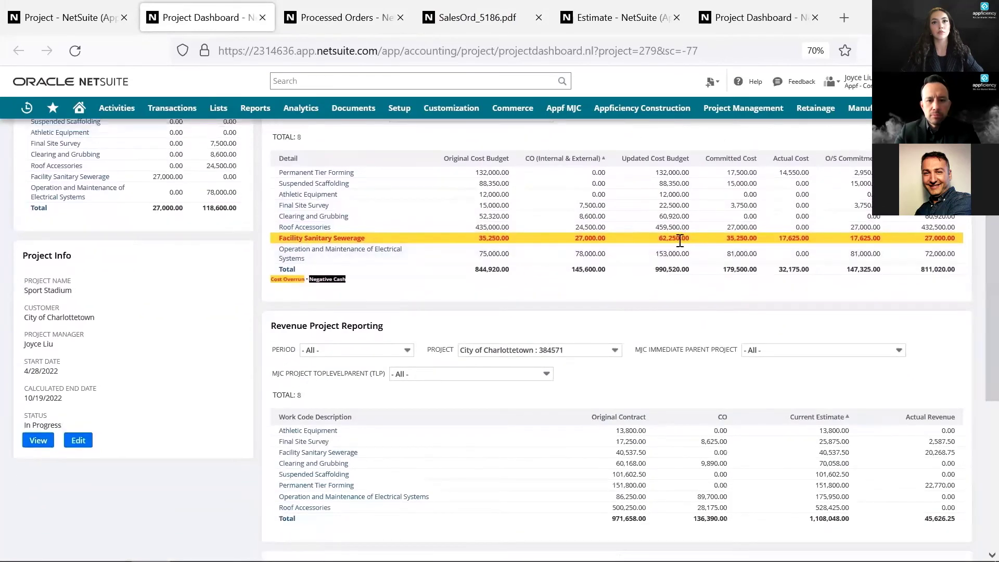
mouse_move(667, 238)
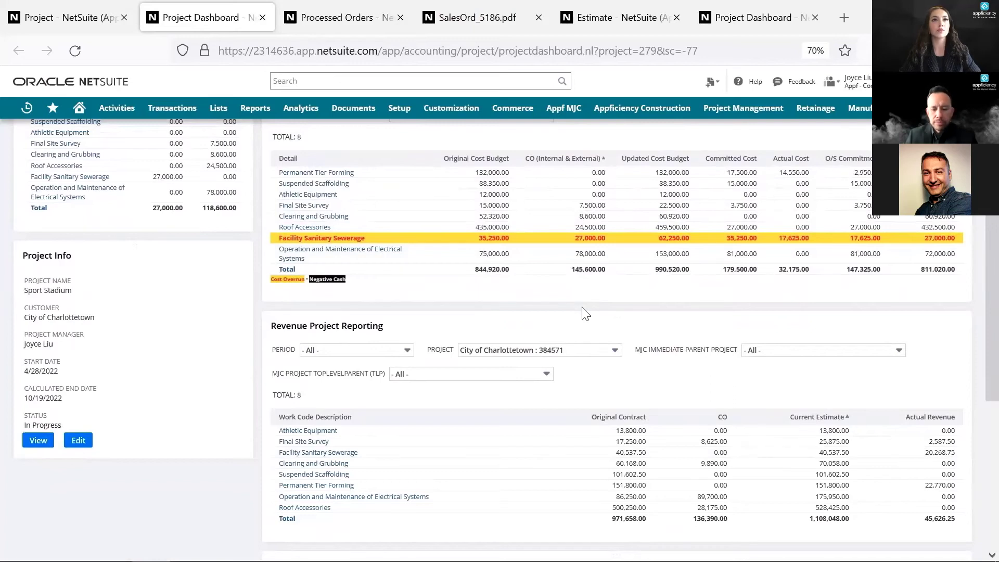
scroll(585, 312, "up", 3)
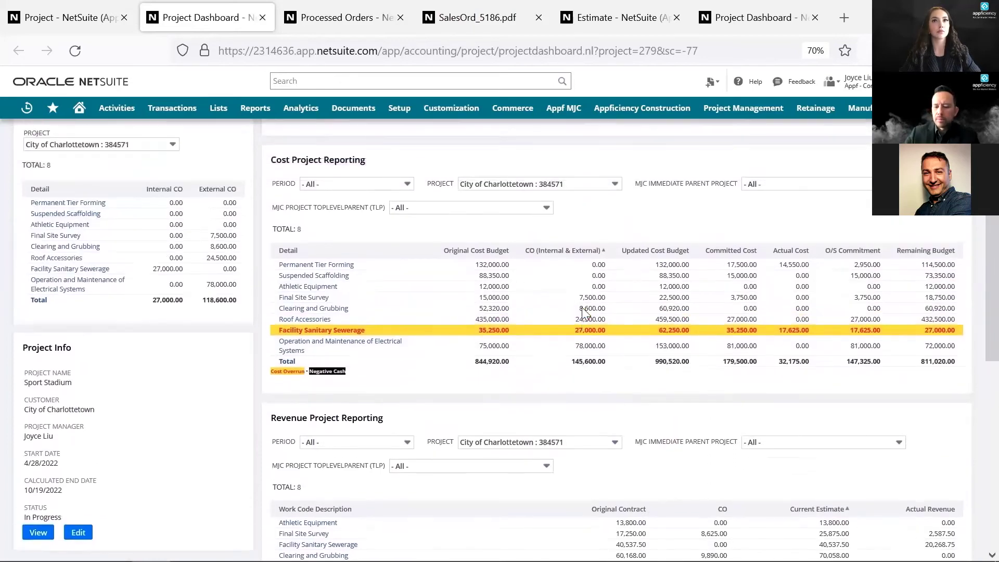
scroll(312, 219, "up", 3)
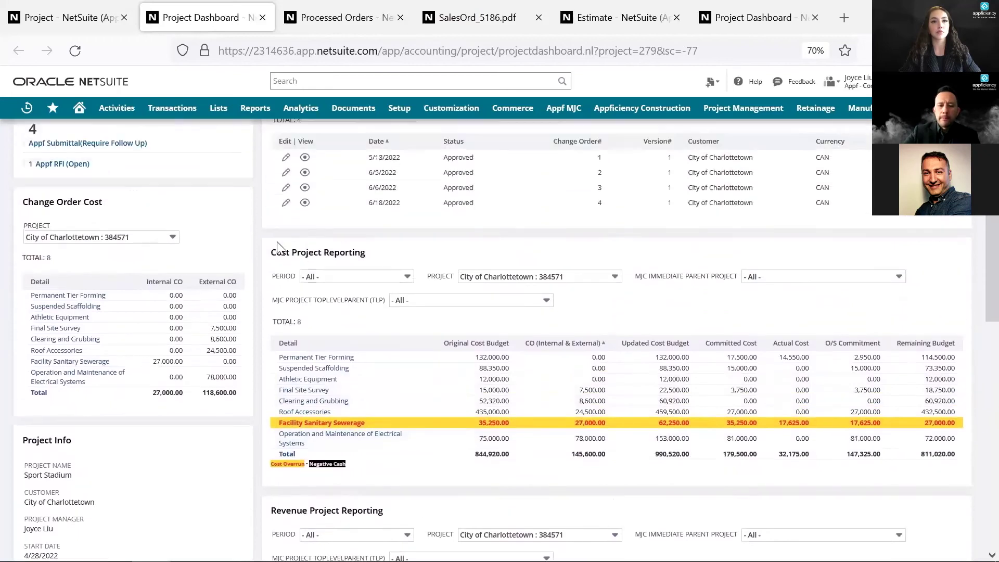
left_click(218, 250)
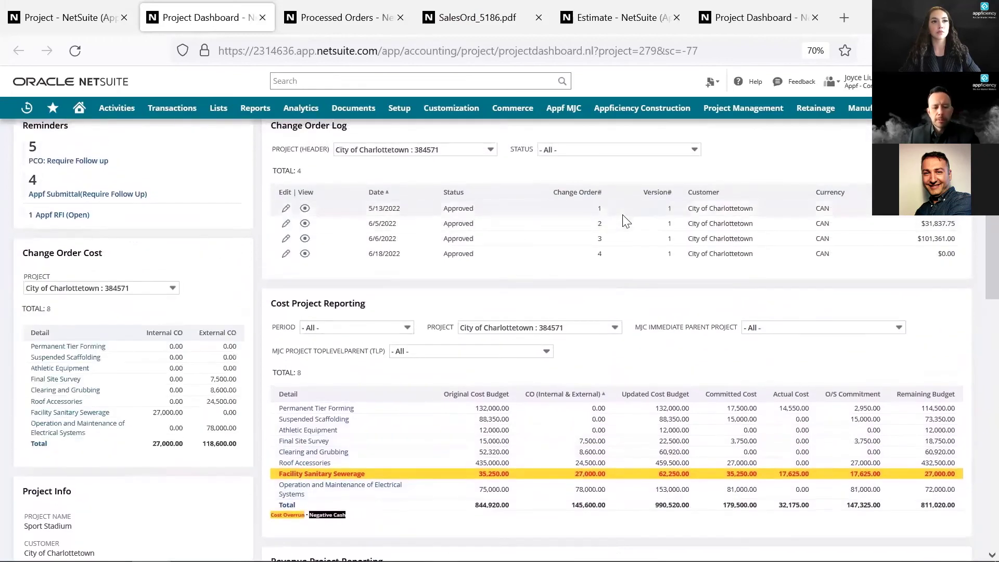
scroll(977, 317, "down", 1)
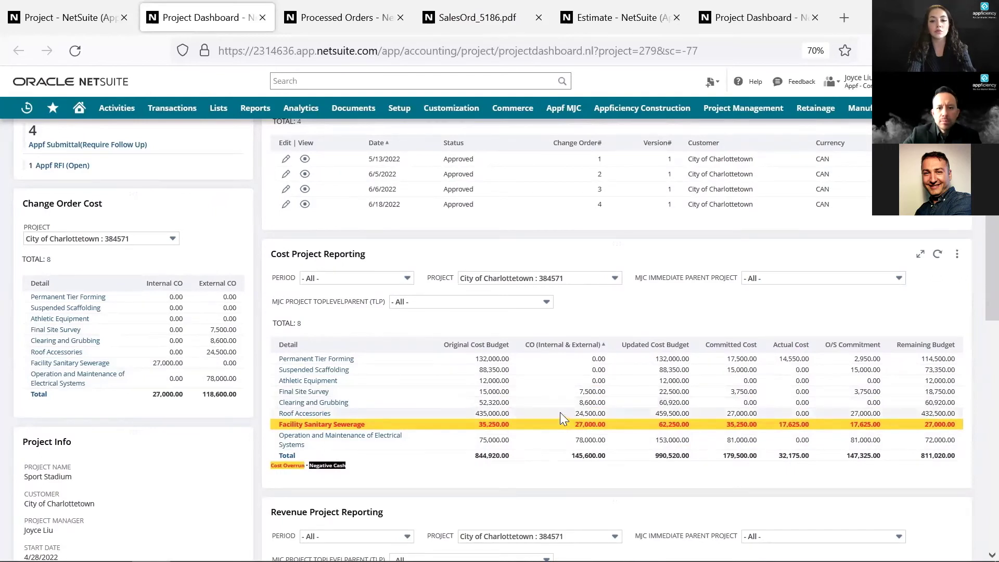
scroll(560, 412, "down", 2)
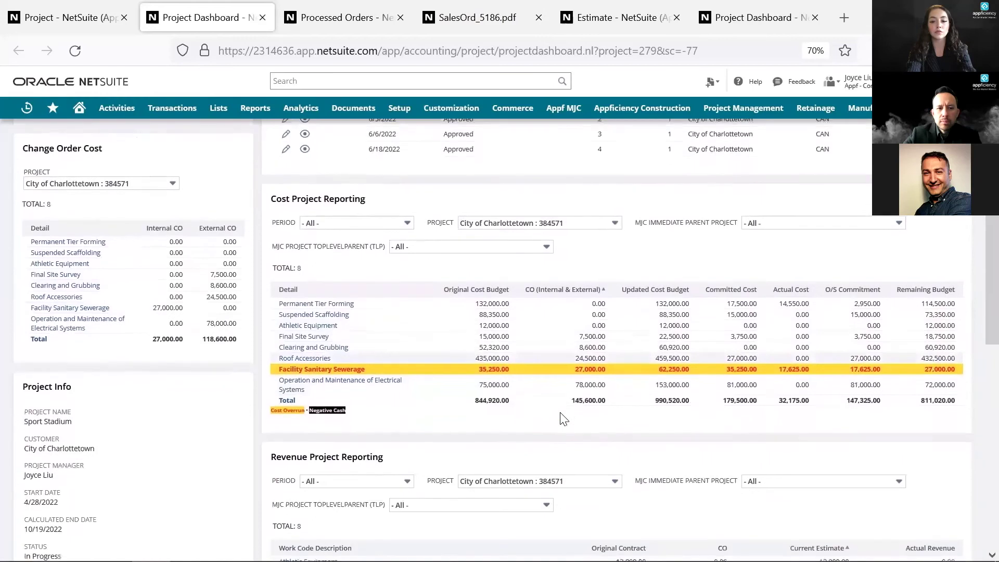
scroll(977, 239, "down", 2)
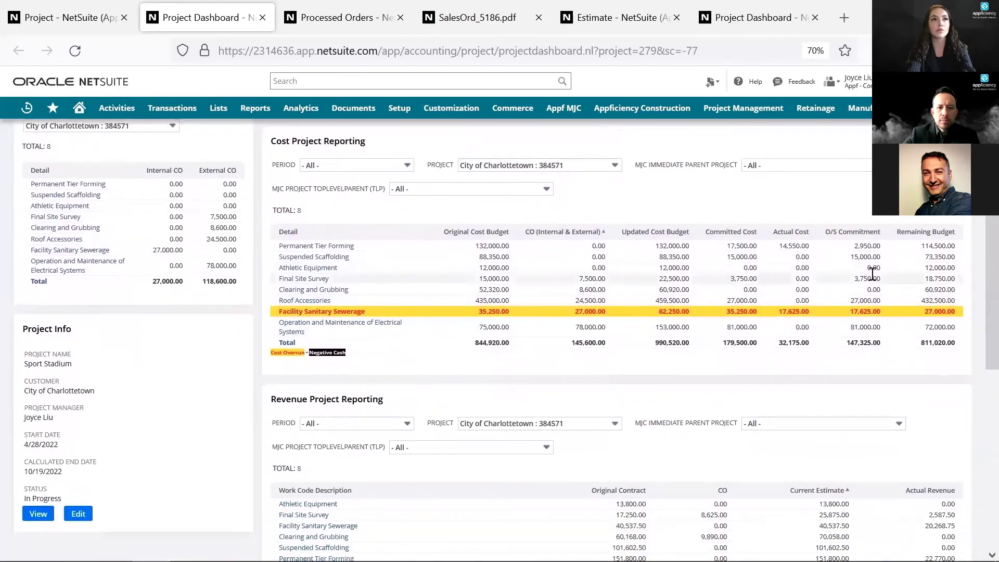
mouse_move(896, 318)
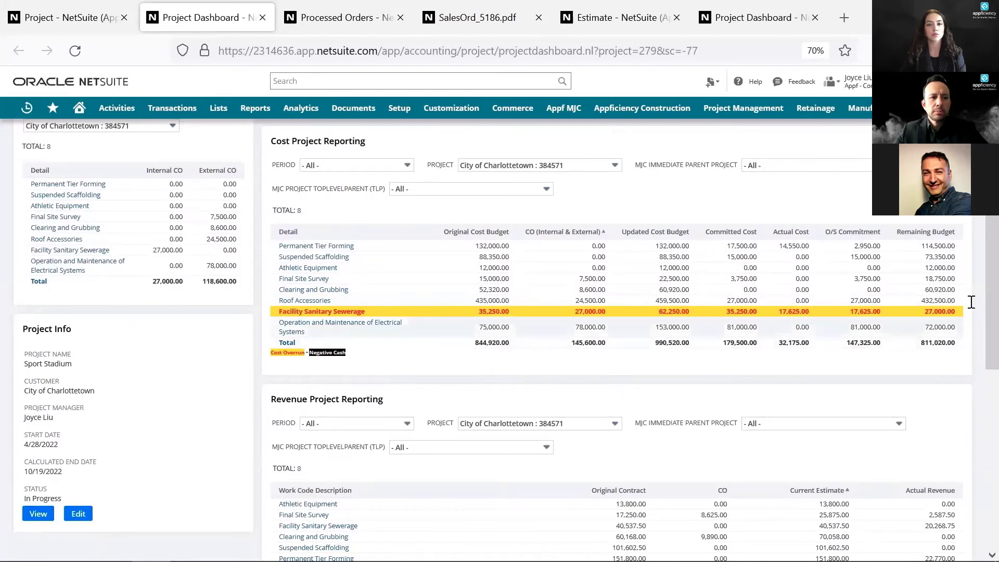
scroll(974, 282, "down", 3)
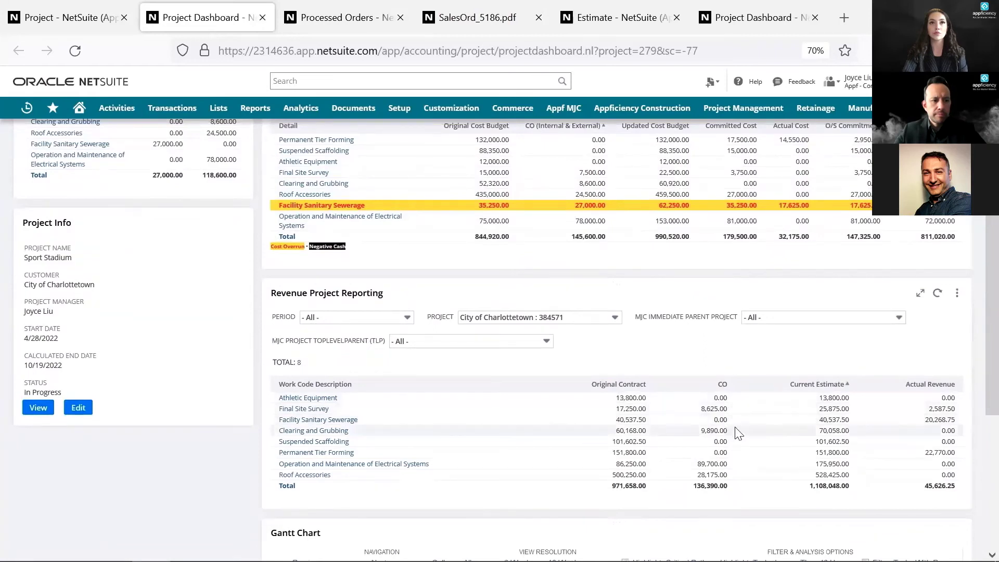
scroll(974, 330, "up", 1)
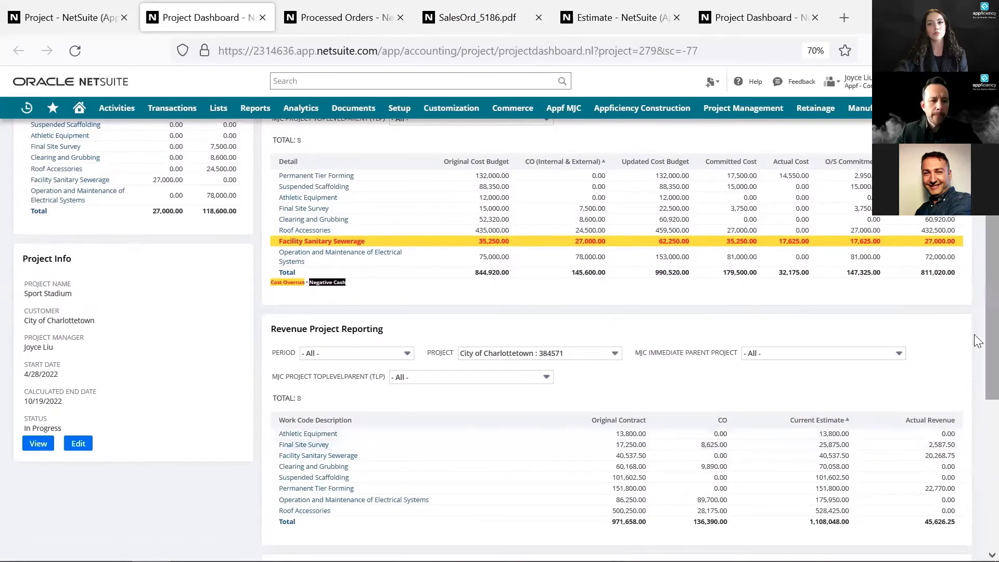
scroll(974, 328, "up", 1)
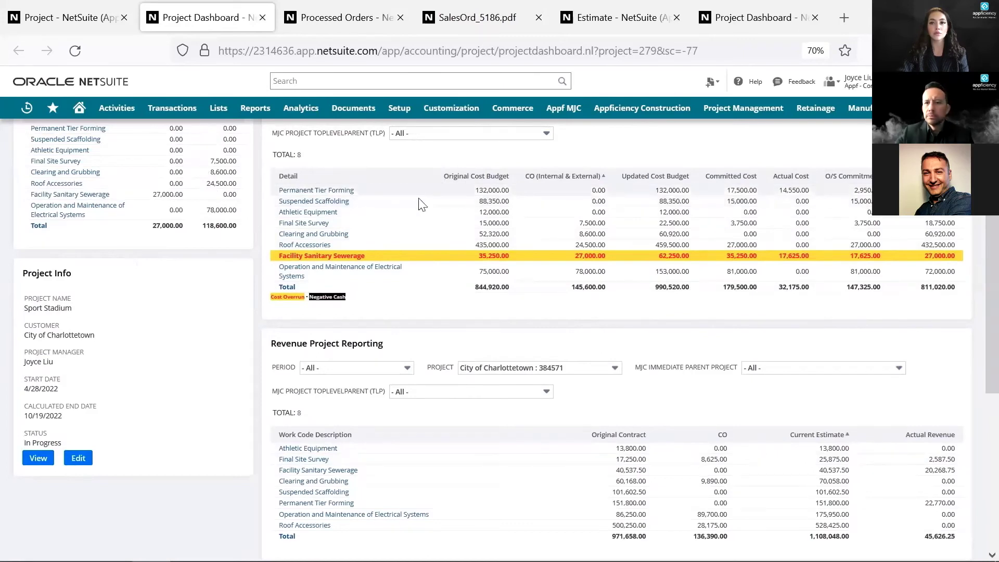
scroll(976, 297, "up", 1)
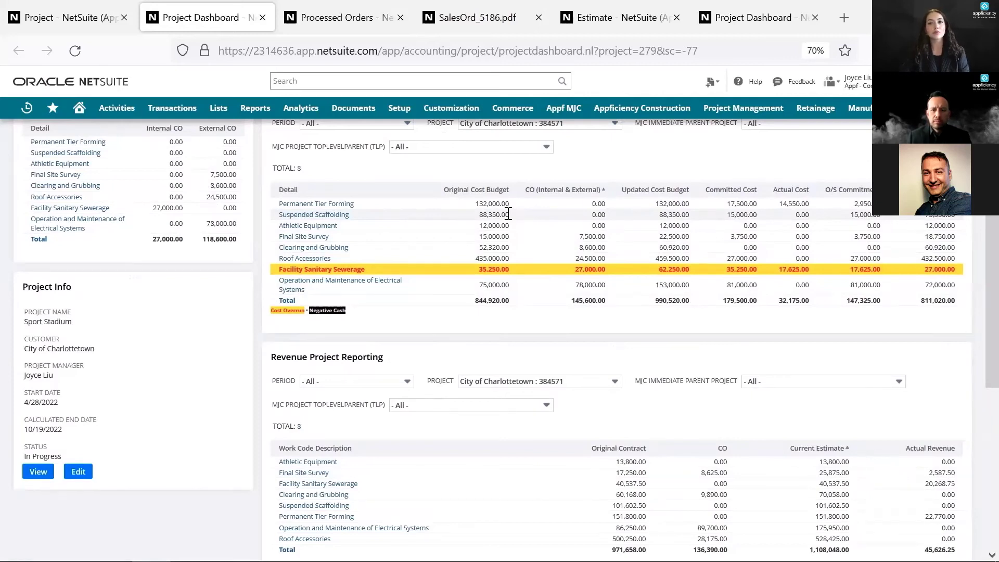
scroll(503, 219, "up", 5)
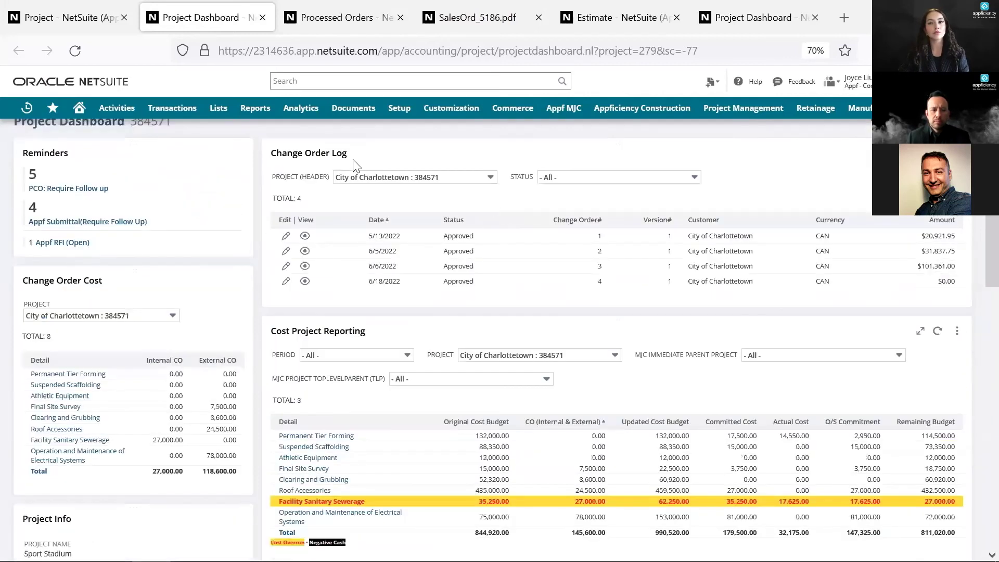
Step: From the project's Appf - Progress Billing sublist, open June progress billing 254 in a new tab and run Update Progress Billing
key("ctrl+shift+Tab")
scroll(458, 251, "down", 6)
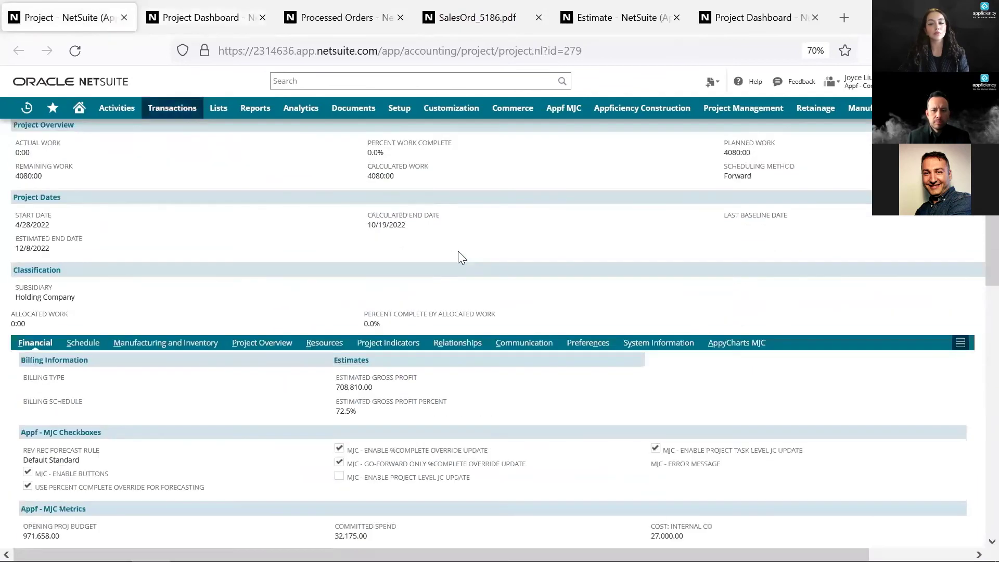
scroll(458, 255, "down", 7)
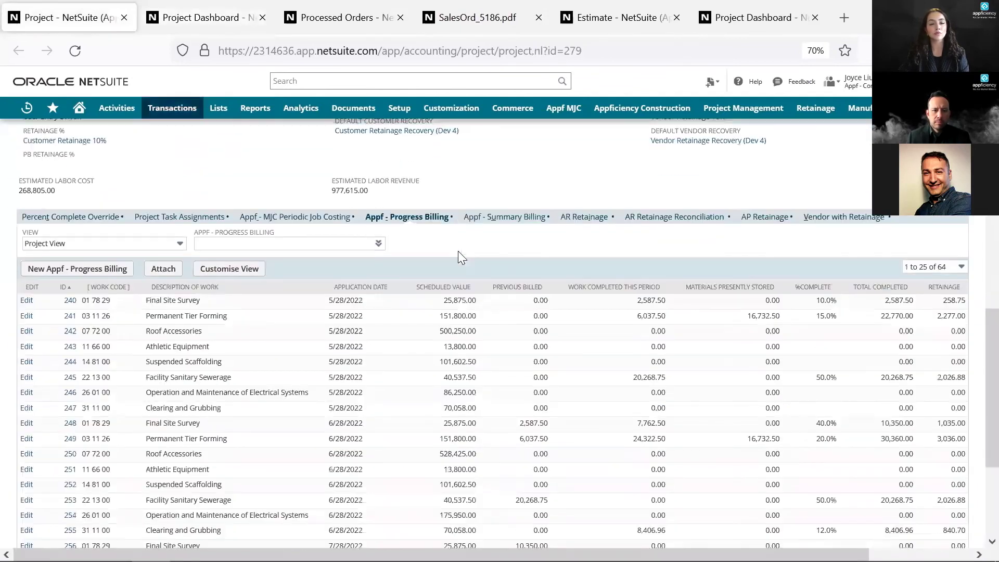
scroll(391, 439, "down", 1)
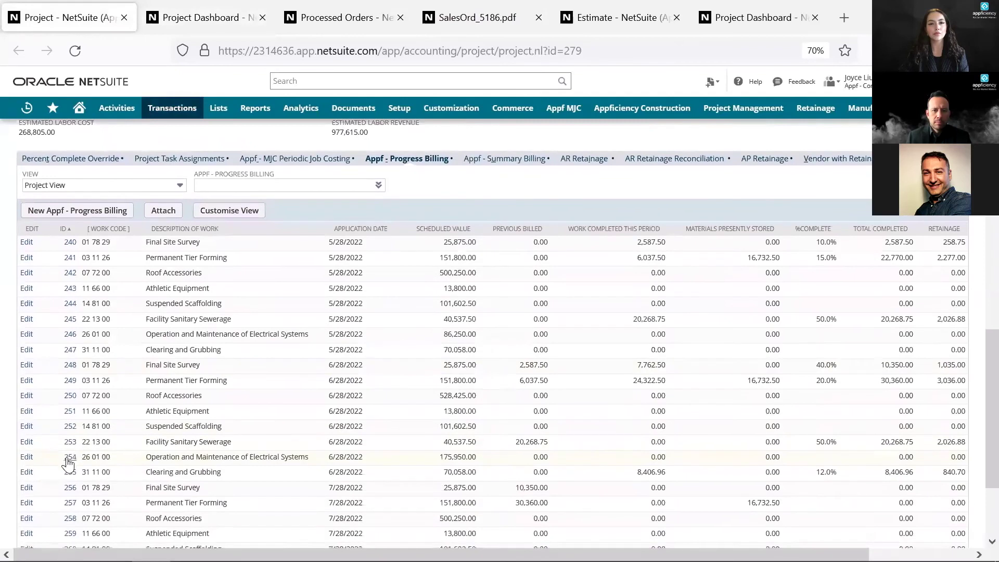
right_click(70, 455)
left_click(156, 241)
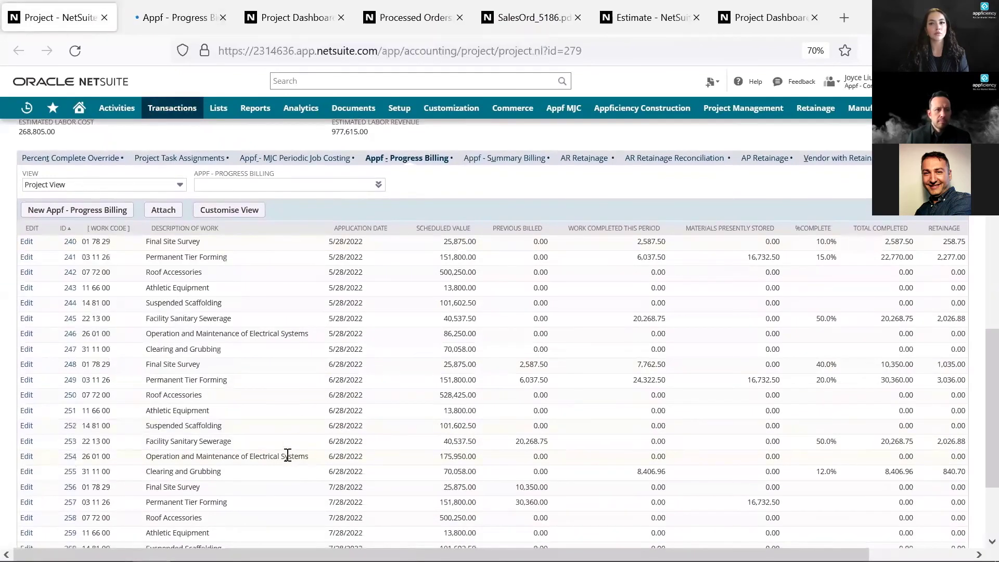
left_click(182, 19)
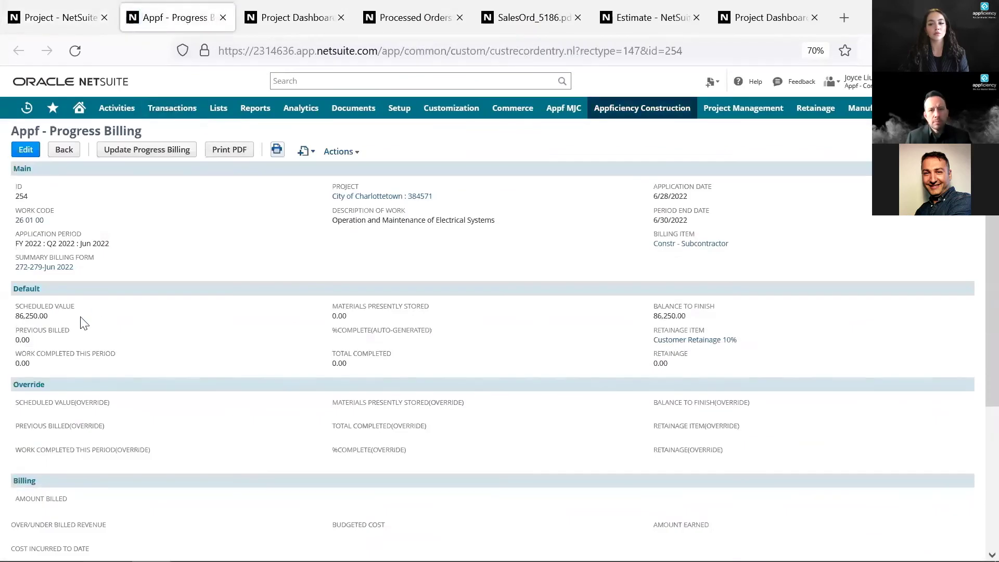
left_click(174, 151)
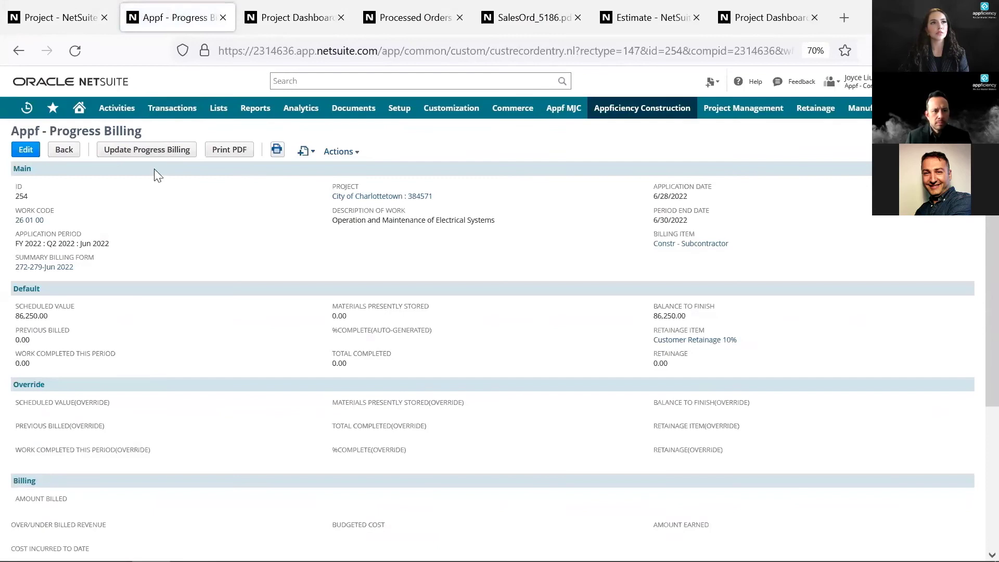
Step: Rerun Update Progress Billing on record 254 so its scheduled value and balance to finish show 175,950.00
left_click(81, 52)
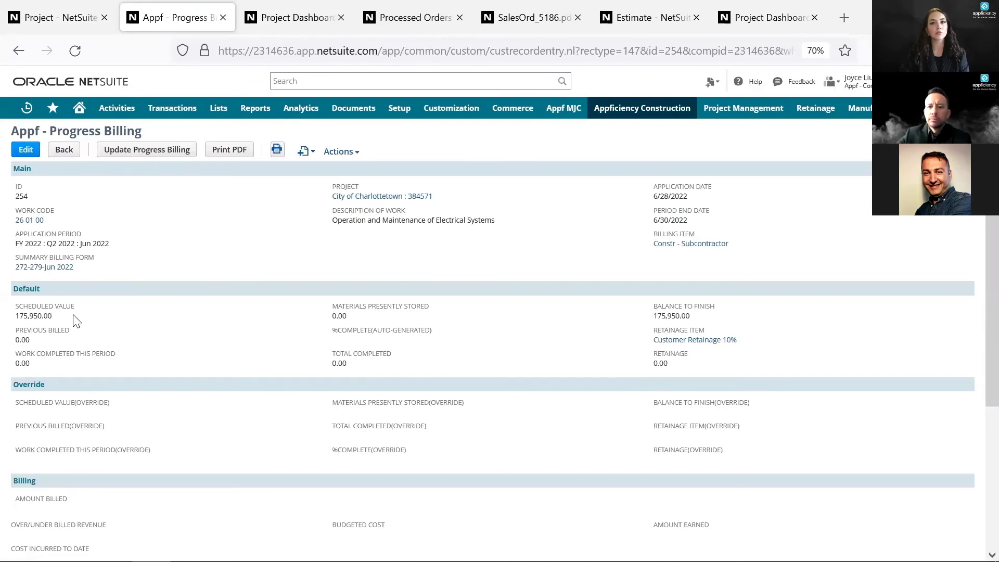
Step: Open summary billing 272-279-Jun 2022 in a new tab, update it to 136,390.00 net change, and return to the Project Dashboard
right_click(66, 267)
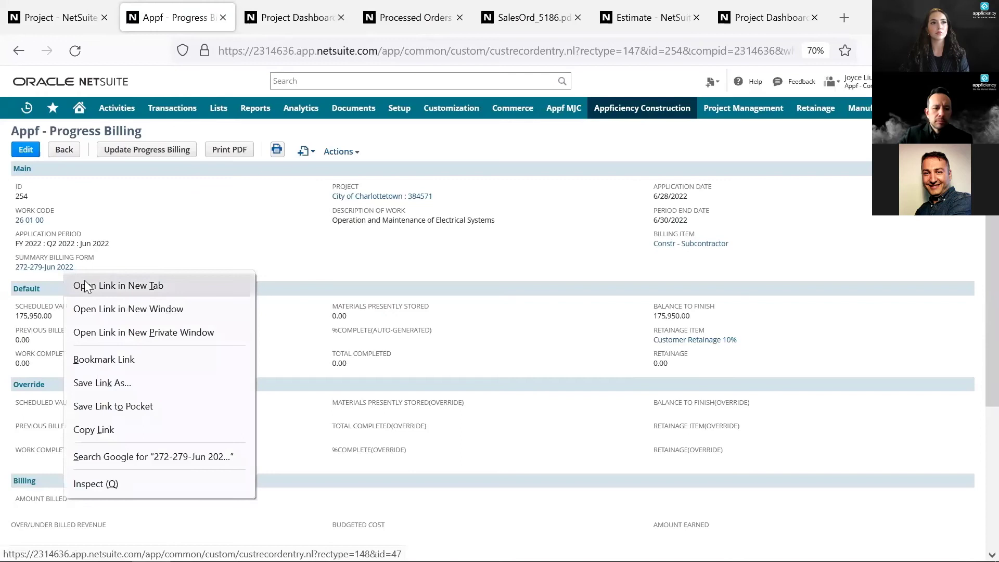
left_click(91, 284)
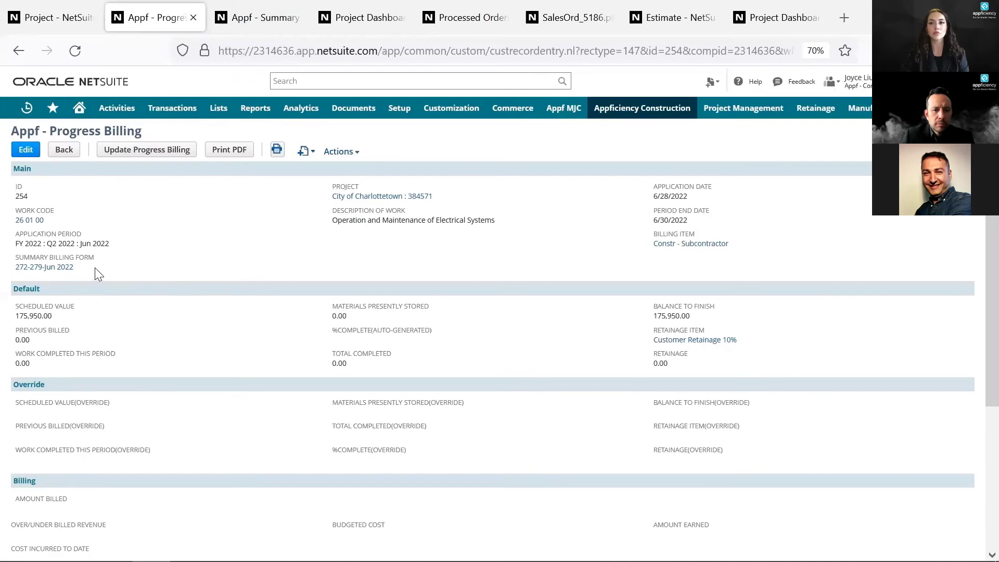
left_click(258, 17)
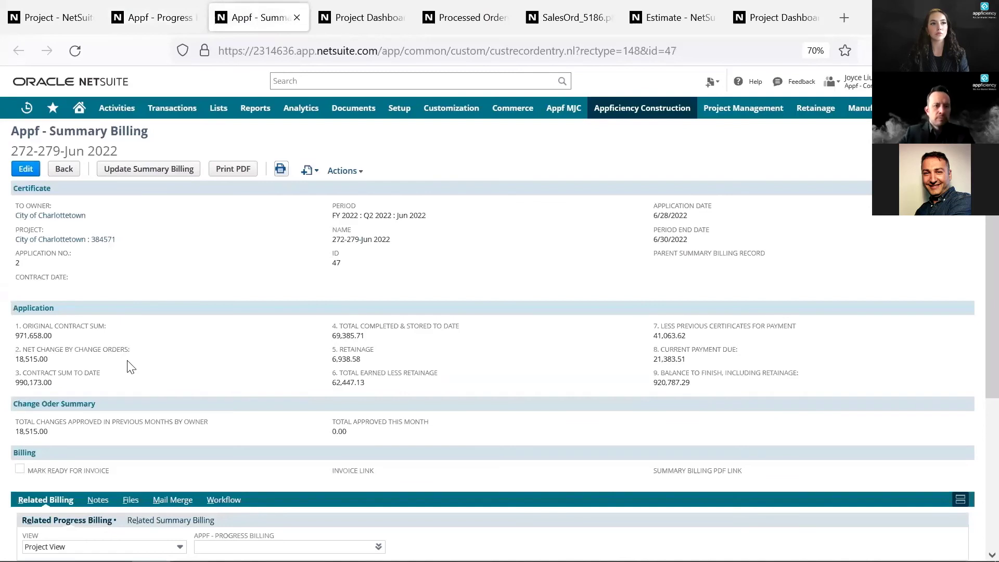
left_click(172, 168)
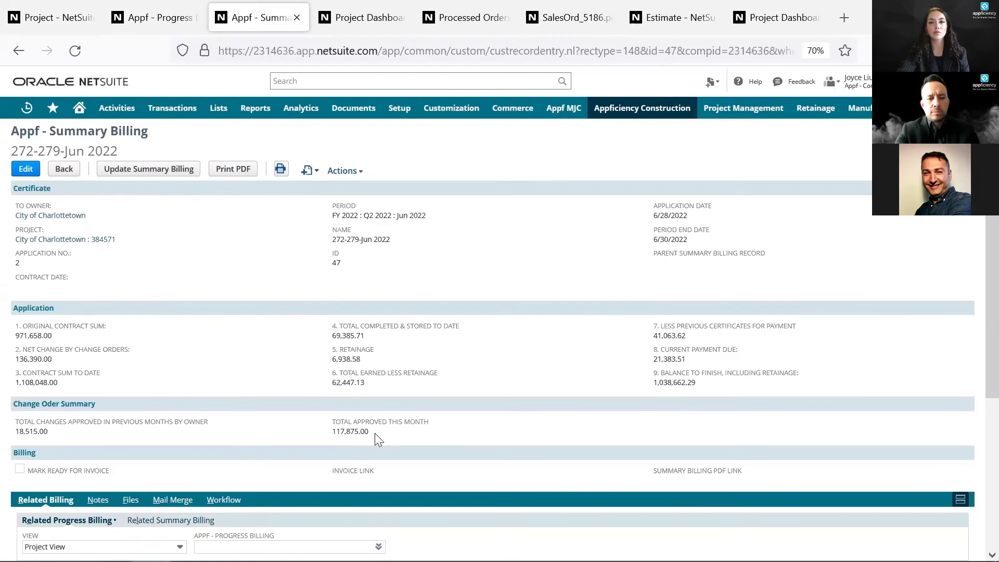
key("ctrl+Tab")
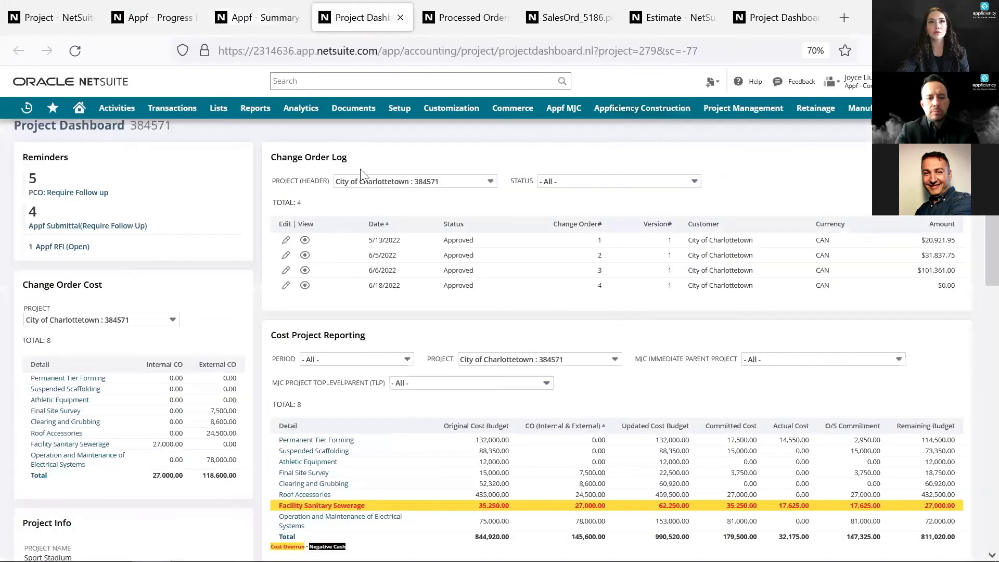